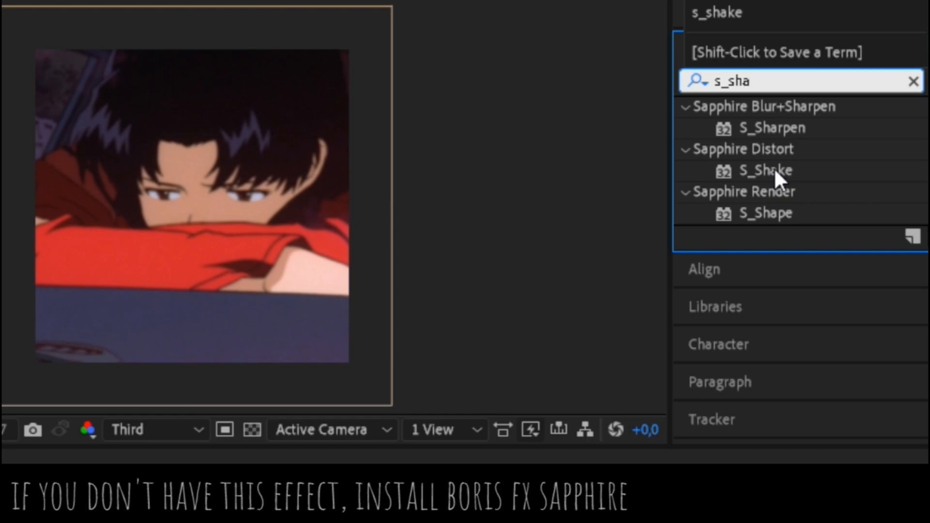
# - Create an adjustment layer in Comp 1, rename it "shake", and apply the S_Shake effect to it
pyautogui.click(774, 171)
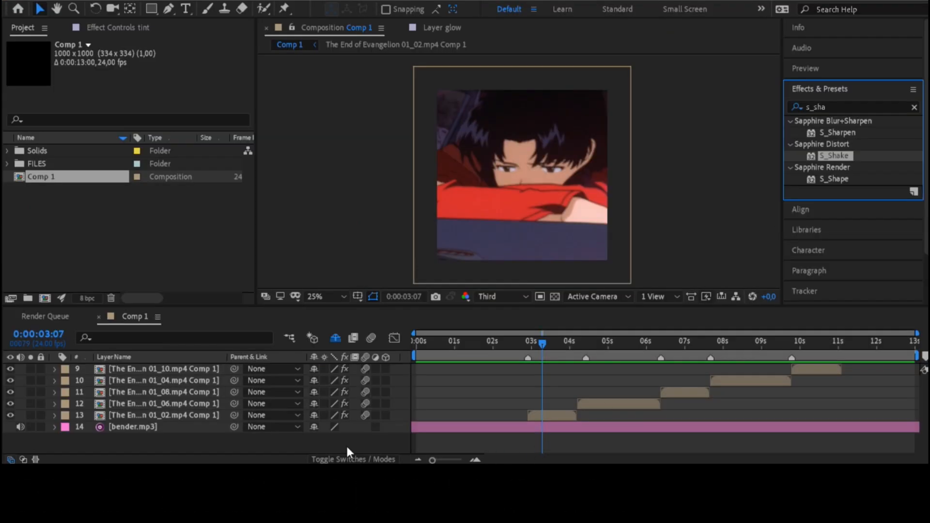
pyautogui.rightClick(330, 442)
pyautogui.moveTo(434, 296)
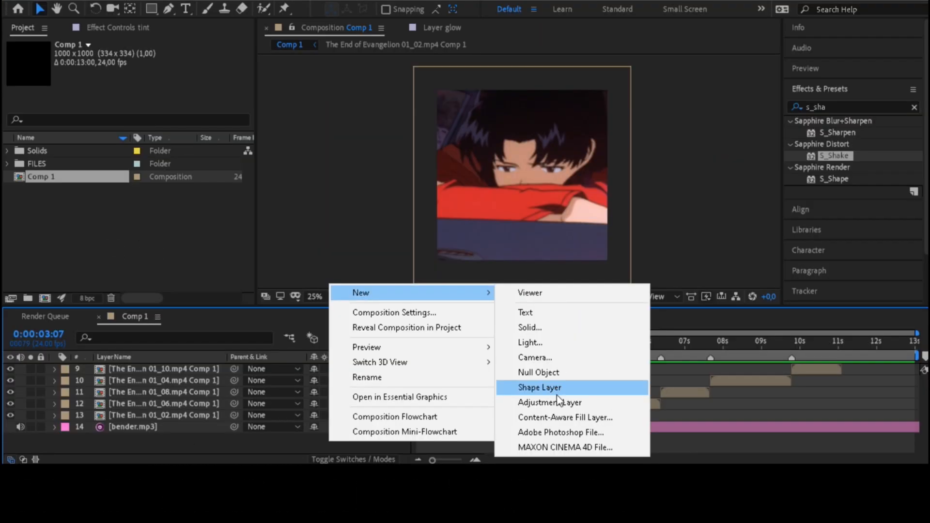
pyautogui.click(565, 363)
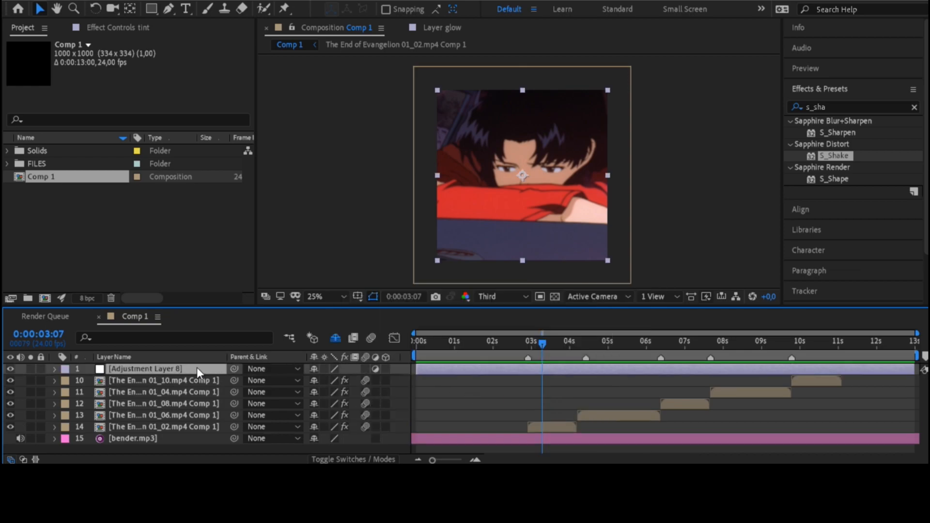
pyautogui.press('Return')
pyautogui.write('shake')
pyautogui.press('Return')
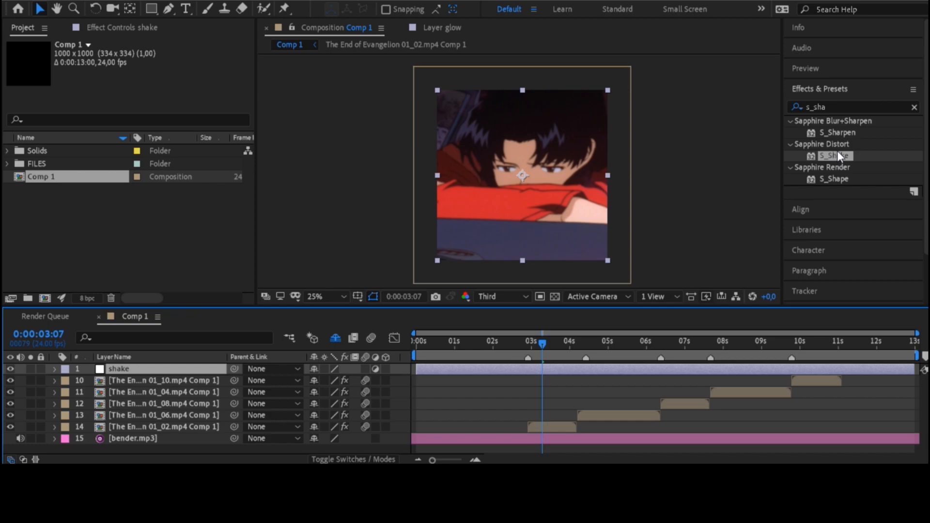
pyautogui.moveTo(839, 155); pyautogui.dragTo(164, 366)
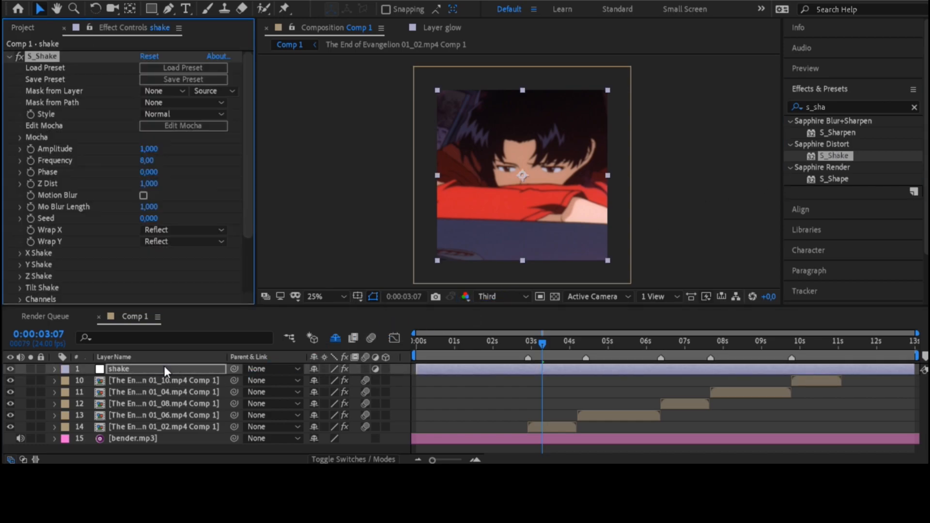
# - Start keyframing the S_Shake Amplitude at 0:00:02:22 with a value of 3,990
pyautogui.moveTo(544, 344); pyautogui.dragTo(528, 342)
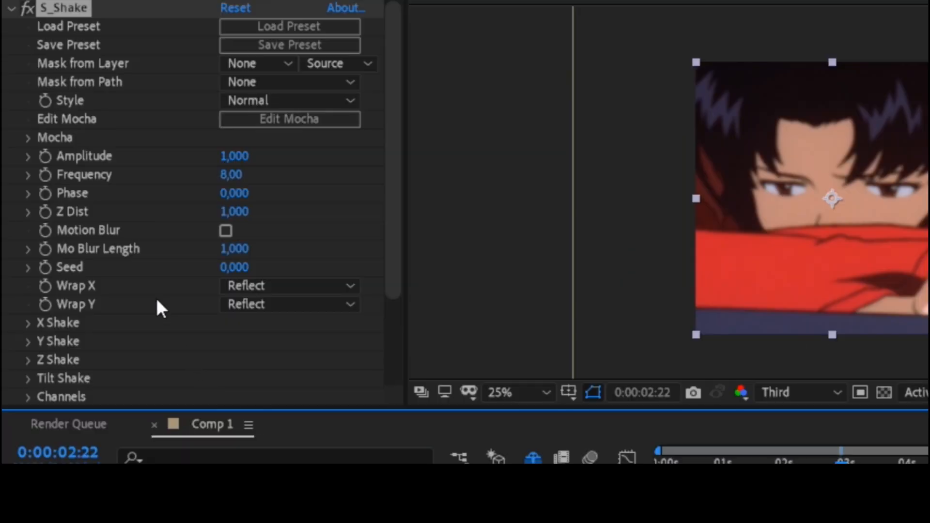
pyautogui.click(43, 153)
pyautogui.click(241, 159)
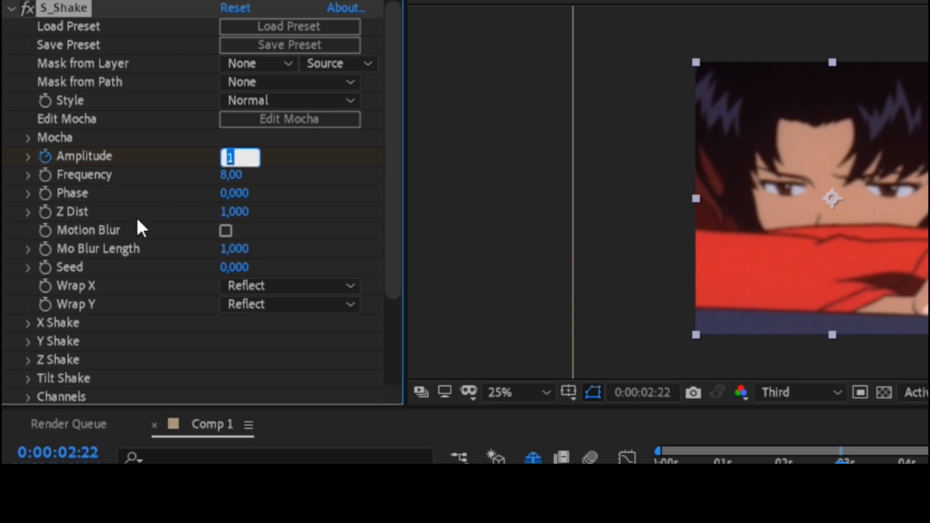
pyautogui.write('3,990')
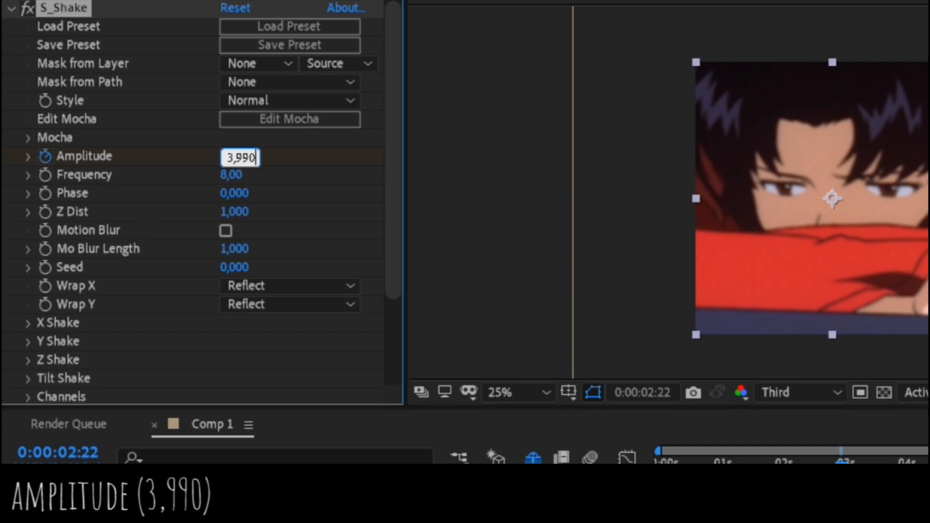
pyautogui.press('Return')
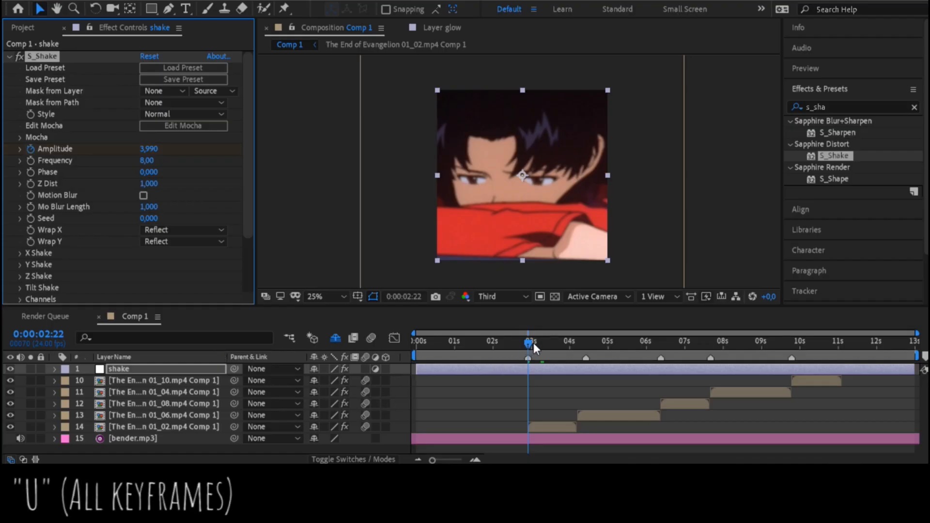
# - Reveal the shake layer's keyframes and add an Amplitude keyframe of 0 at 0:00:04:07
pyautogui.press('u')
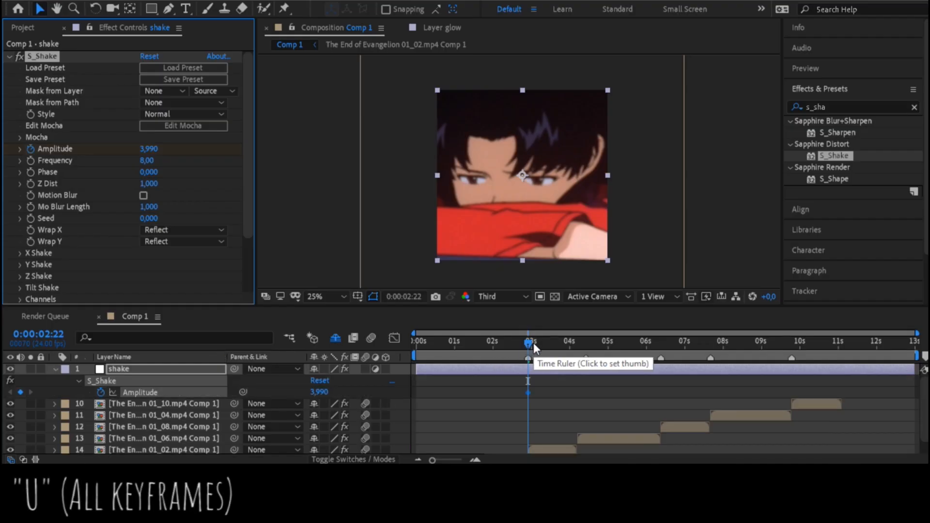
pyautogui.moveTo(533, 342); pyautogui.dragTo(580, 345)
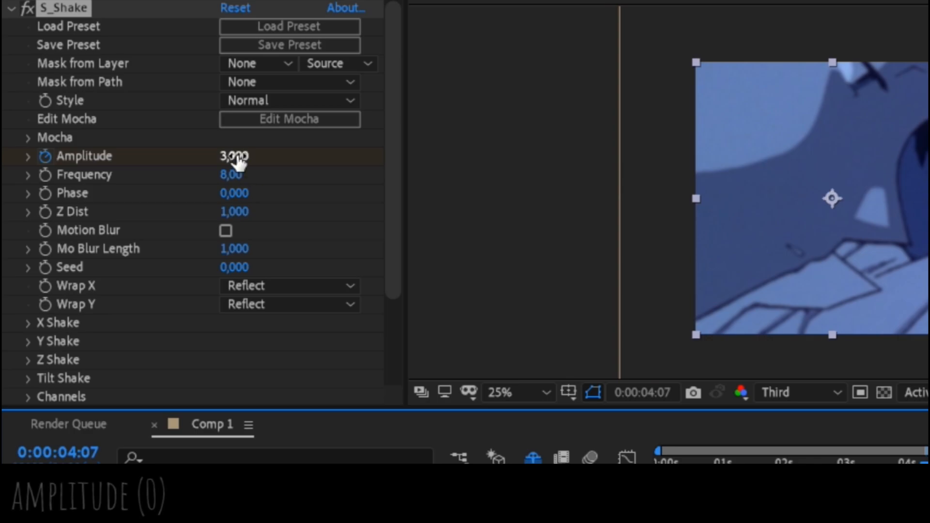
pyautogui.click(237, 159)
pyautogui.write('0')
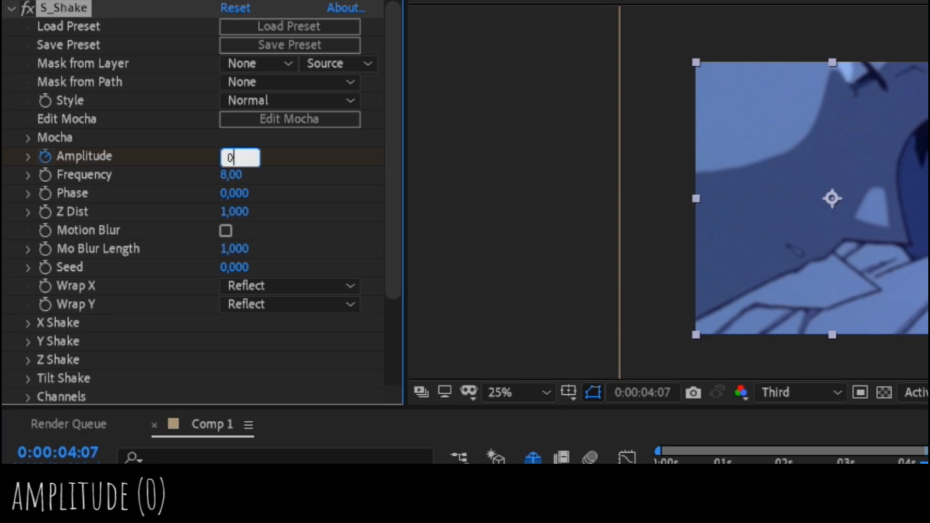
pyautogui.press('Return')
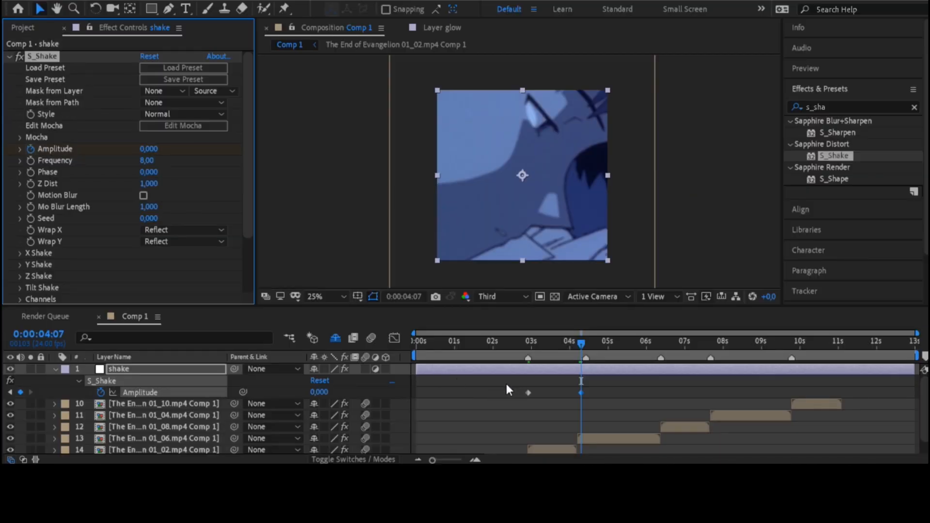
# - Apply Easy Ease to both Amplitude keyframes and display their curve in an enlarged Graph Editor
pyautogui.moveTo(506, 384); pyautogui.dragTo(613, 403)
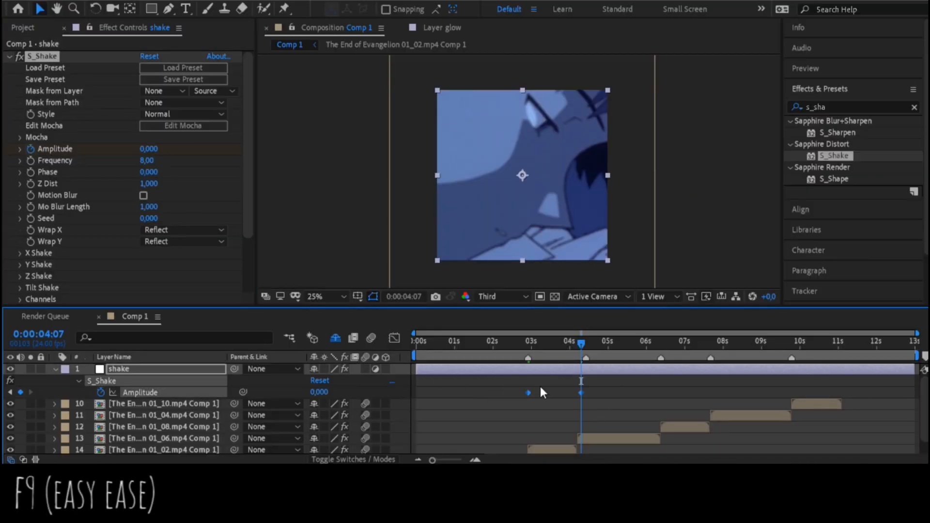
pyautogui.click(392, 336)
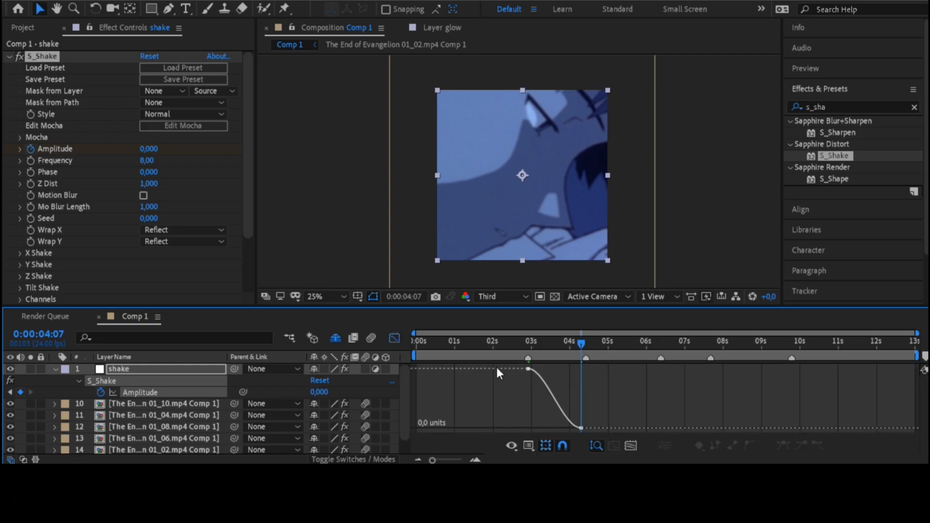
pyautogui.moveTo(565, 307); pyautogui.dragTo(560, 253)
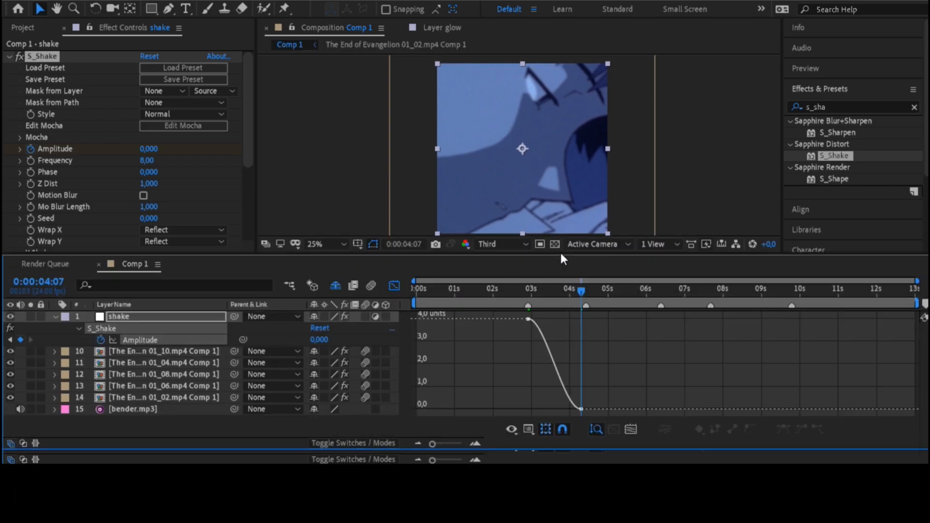
# - Reshape the Amplitude curve to fall steeply after the first keyframe and flatten into the second, then close the Graph Editor
pyautogui.click(528, 320)
pyautogui.moveTo(547, 320); pyautogui.dragTo(447, 392)
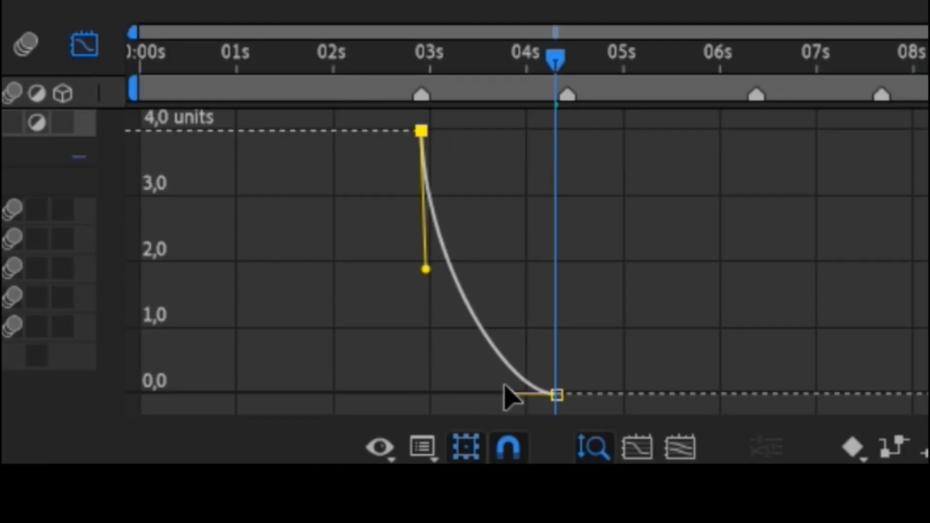
pyautogui.moveTo(425, 270); pyautogui.dragTo(423, 315)
pyautogui.moveTo(446, 391); pyautogui.dragTo(439, 379)
pyautogui.click(334, 214)
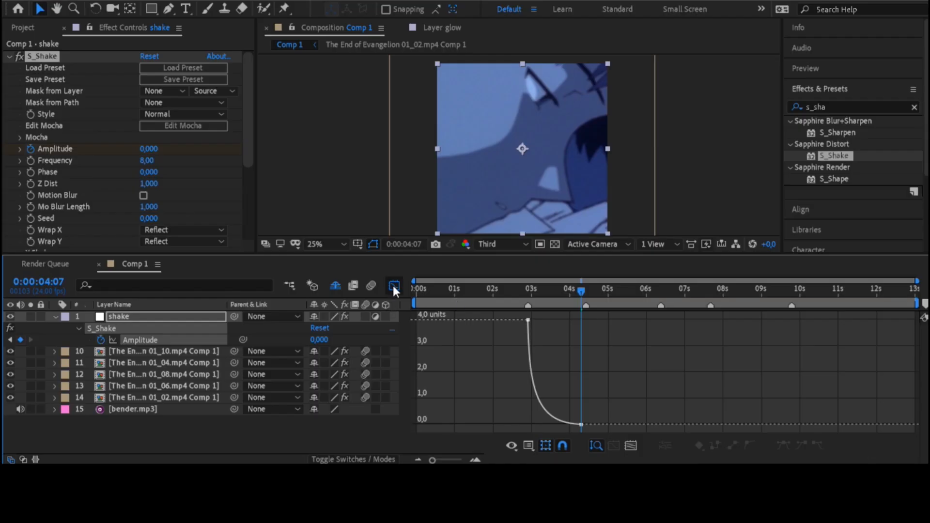
pyautogui.click(394, 286)
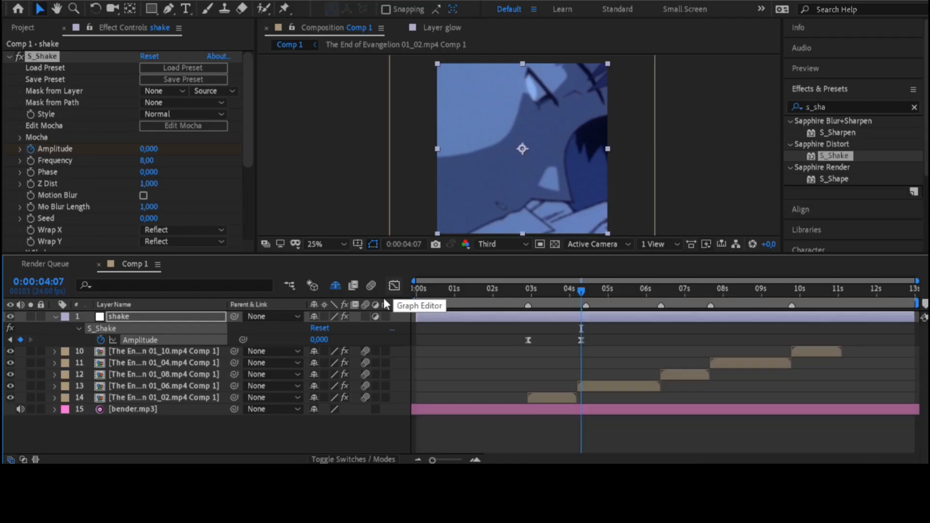
# - Return to the first Amplitude keyframe at 0:00:02:22 and set the S_Shake Frequency to 2,60
pyautogui.click(530, 293)
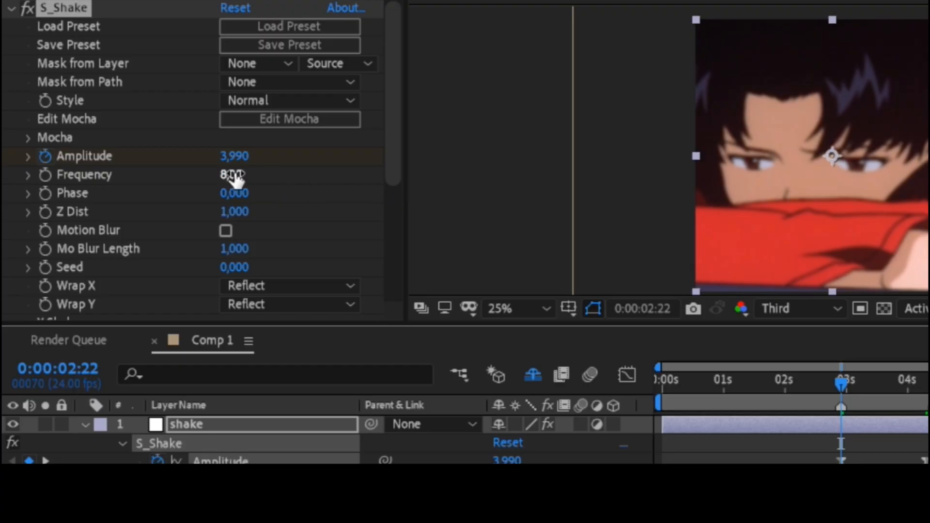
pyautogui.click(146, 161)
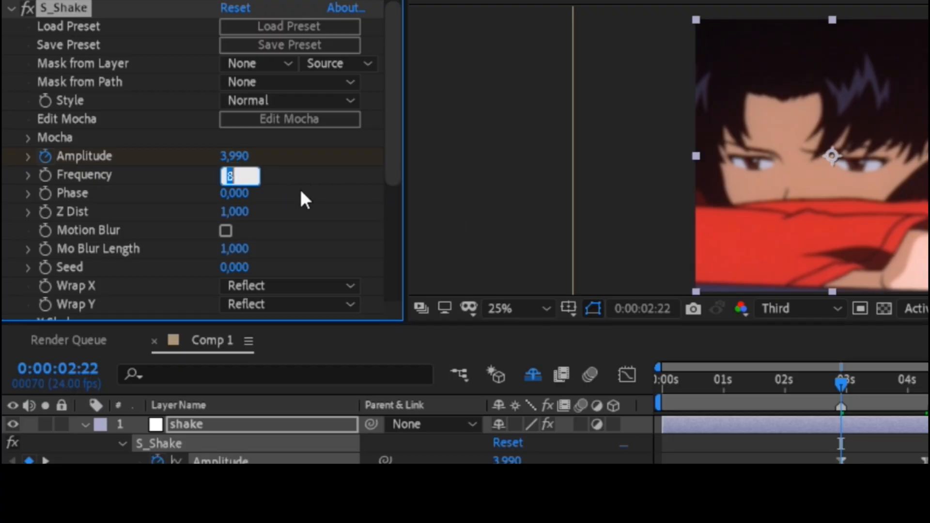
pyautogui.write('2,')
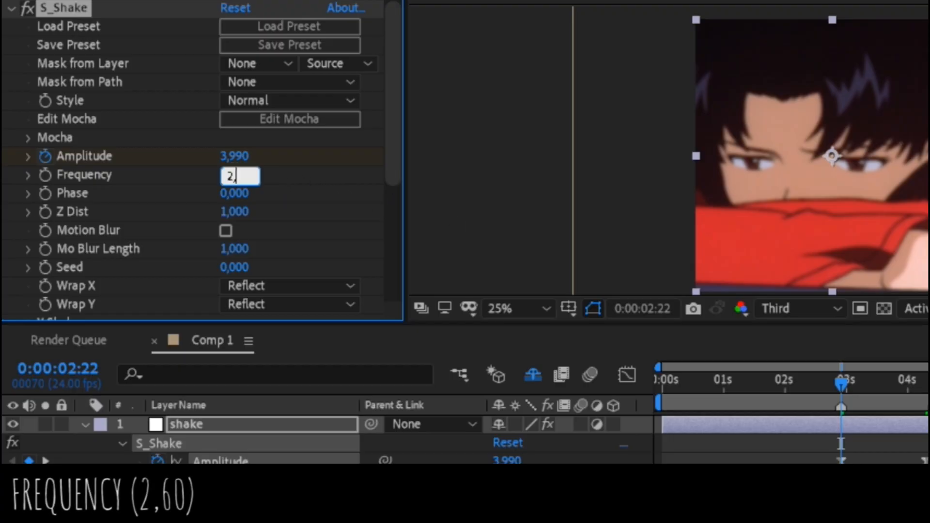
pyautogui.write('6')
pyautogui.press('Return')
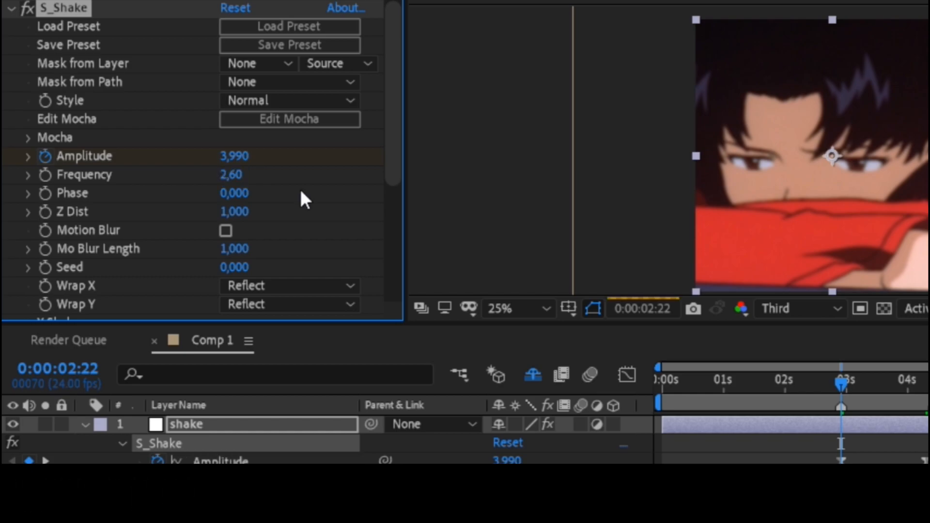
# - Enable Motion Blur in S_Shake and set both Wrap X and Wrap Y to No
pyautogui.scroll(-3, 301, 190)
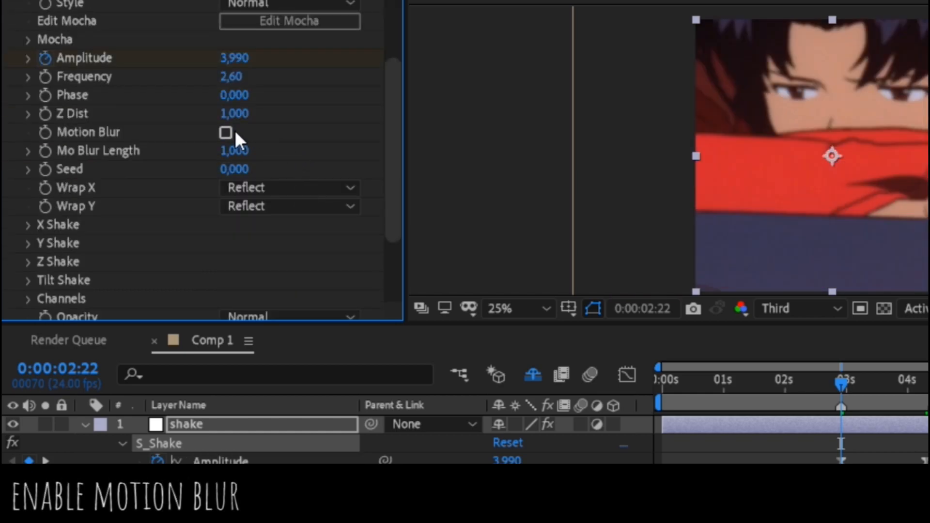
pyautogui.click(288, 188)
pyautogui.click(301, 210)
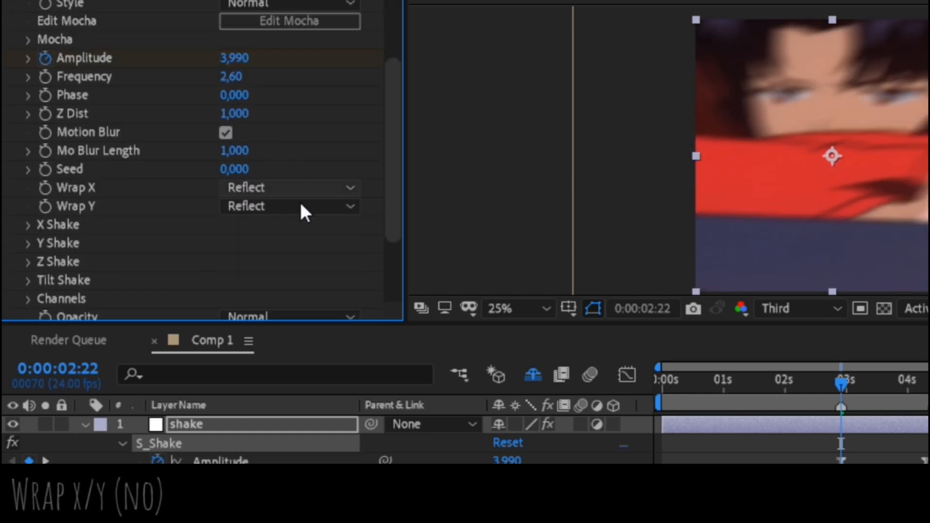
pyautogui.click(299, 211)
pyautogui.click(287, 228)
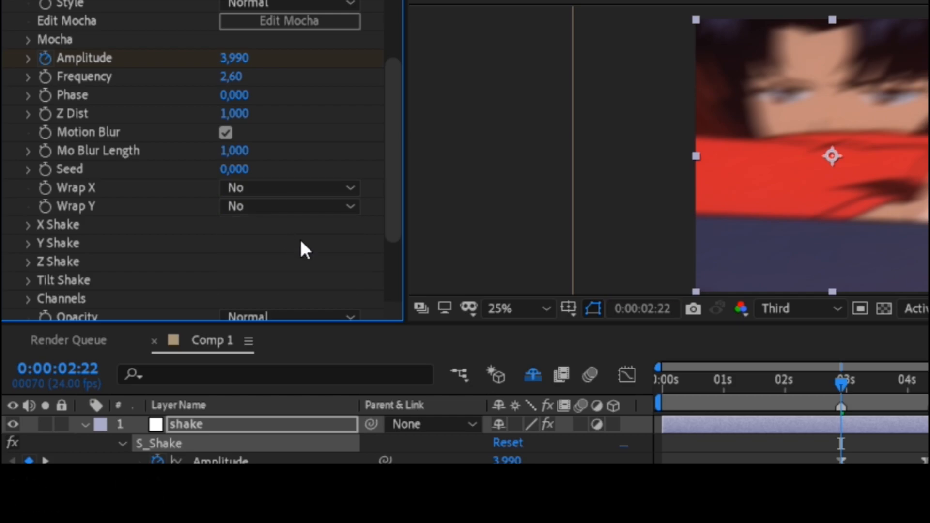
# - Set X Rand Amp and X Rand Freq to 0 in the X Shake settings
pyautogui.moveTo(390, 208); pyautogui.dragTo(385, 241)
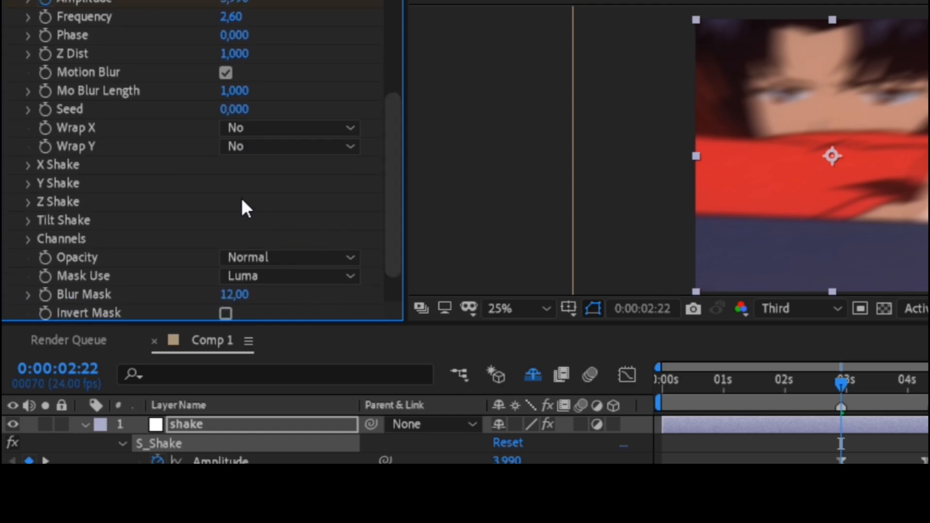
pyautogui.click(27, 165)
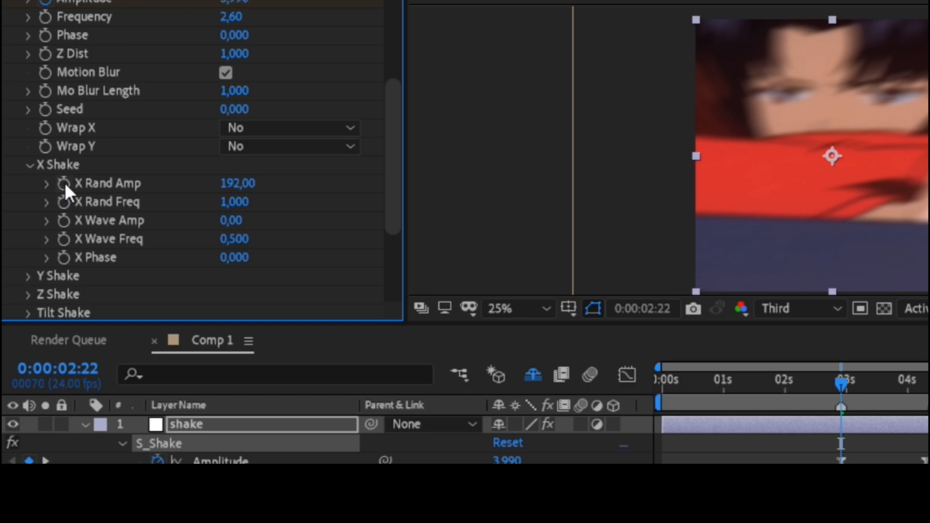
pyautogui.click(231, 183)
pyautogui.write('0')
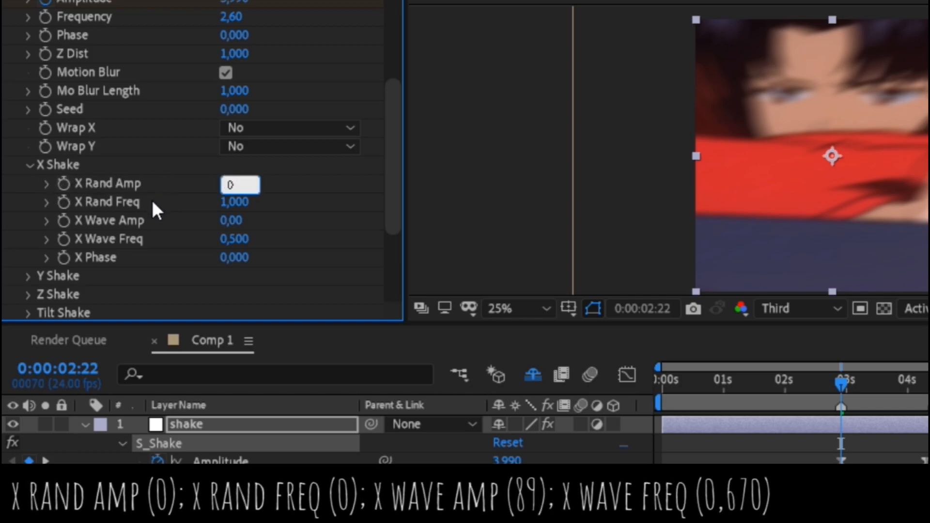
pyautogui.press('Return')
pyautogui.click(232, 201)
pyautogui.write('0')
pyautogui.press('Return')
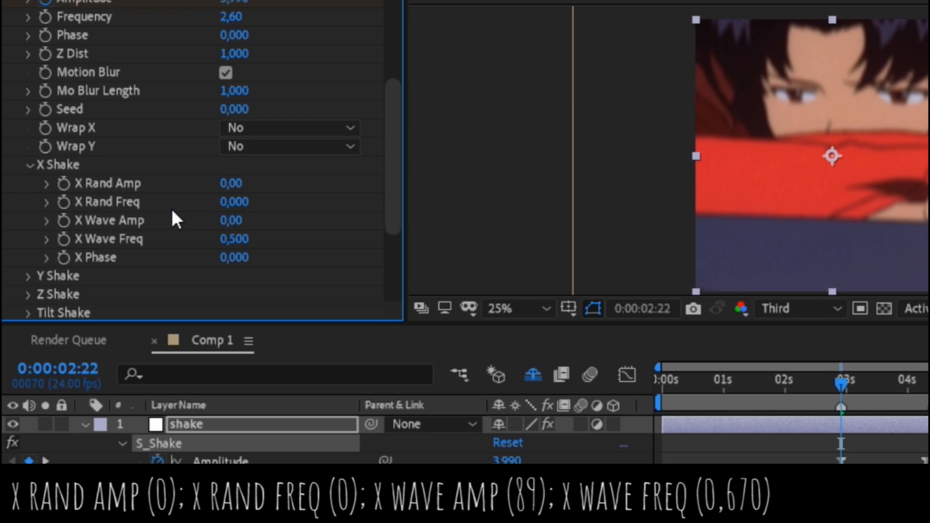
# - Set X Wave Amp to 89 and X Wave Freq to 0,670
pyautogui.click(231, 221)
pyautogui.write('89')
pyautogui.press('Return')
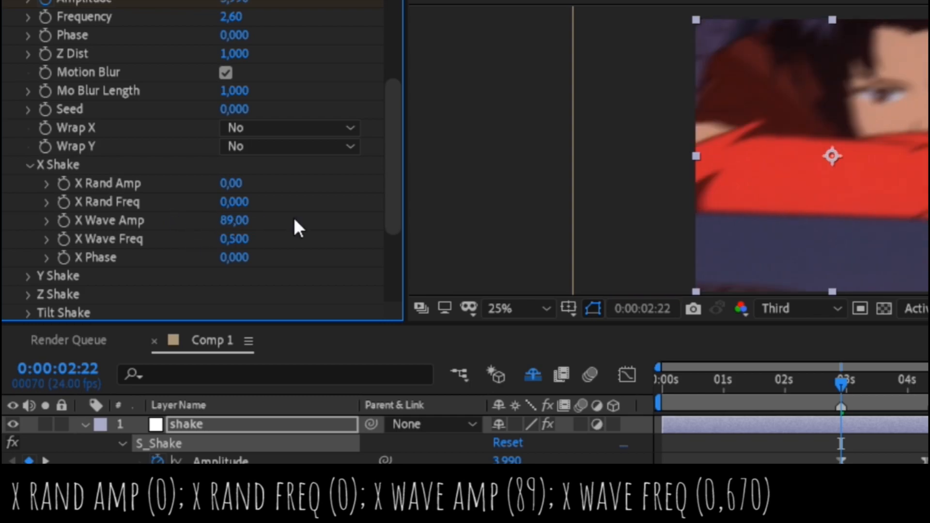
pyautogui.click(234, 239)
pyautogui.write('0,')
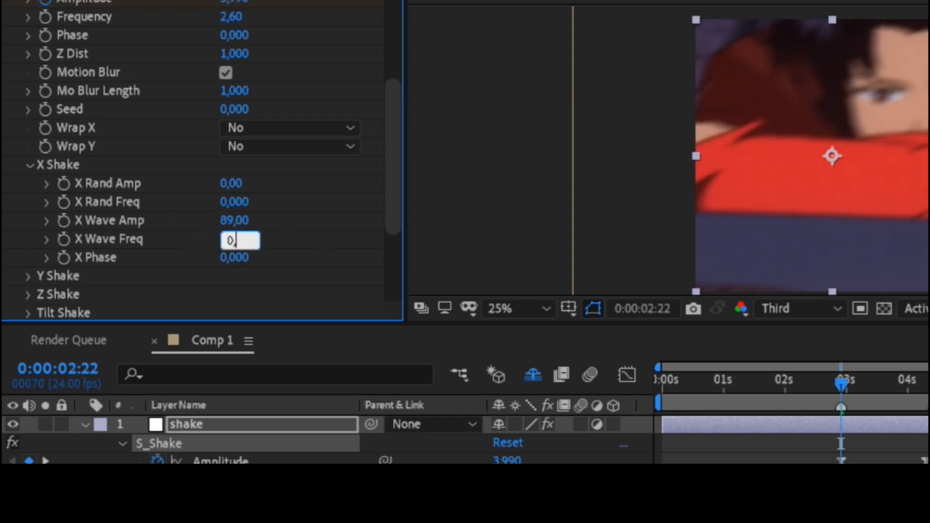
pyautogui.press('Return')
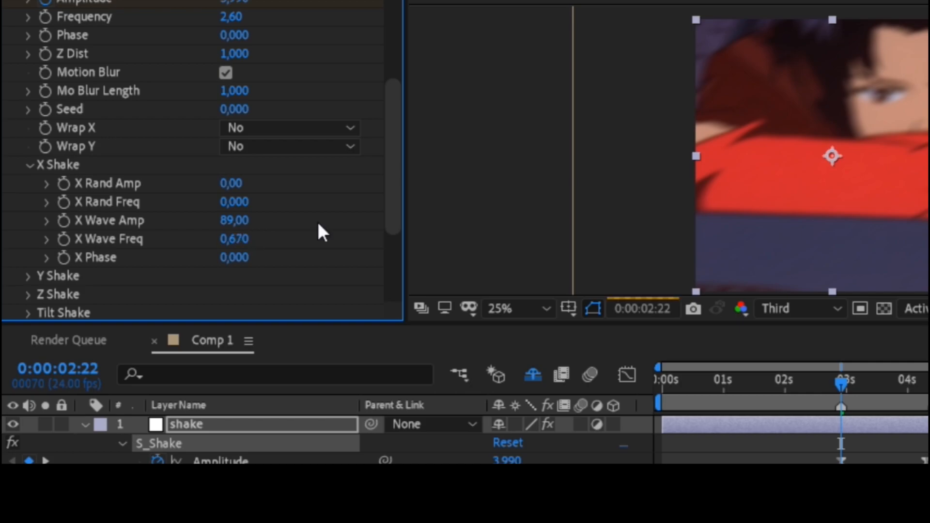
# - Set Y Rand Amp, Y Rand Freq and Y Wave Freq to 0 in the Y Shake settings
pyautogui.scroll(-3, 284, 242)
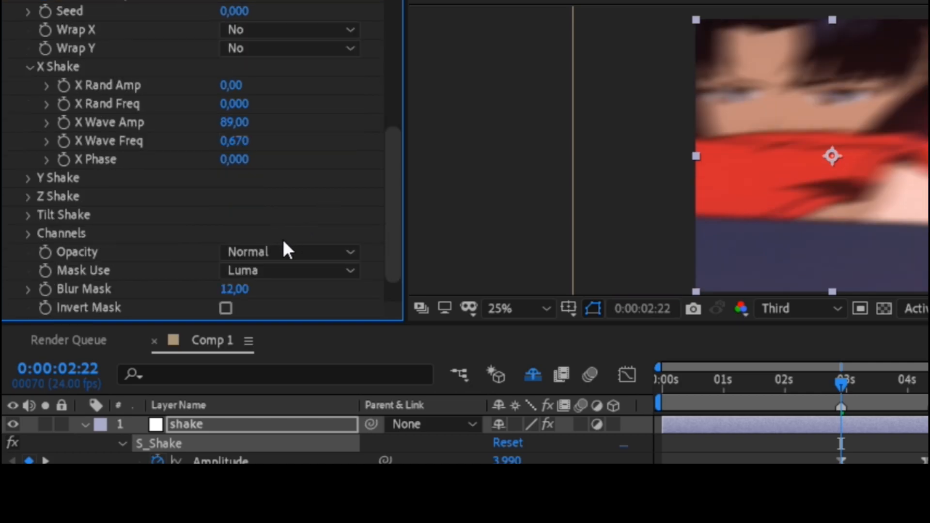
pyautogui.click(28, 178)
pyautogui.click(235, 197)
pyautogui.write('0')
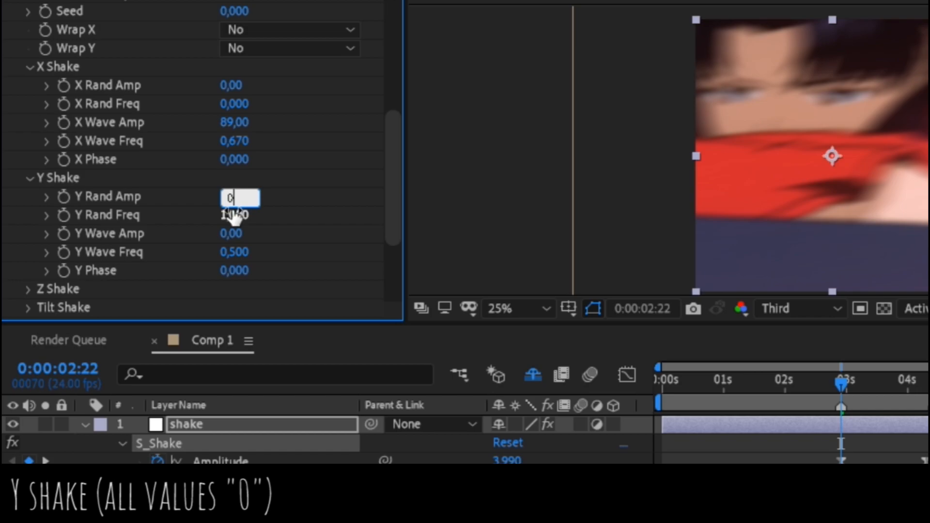
pyautogui.click(234, 215)
pyautogui.write('0')
pyautogui.press('Return')
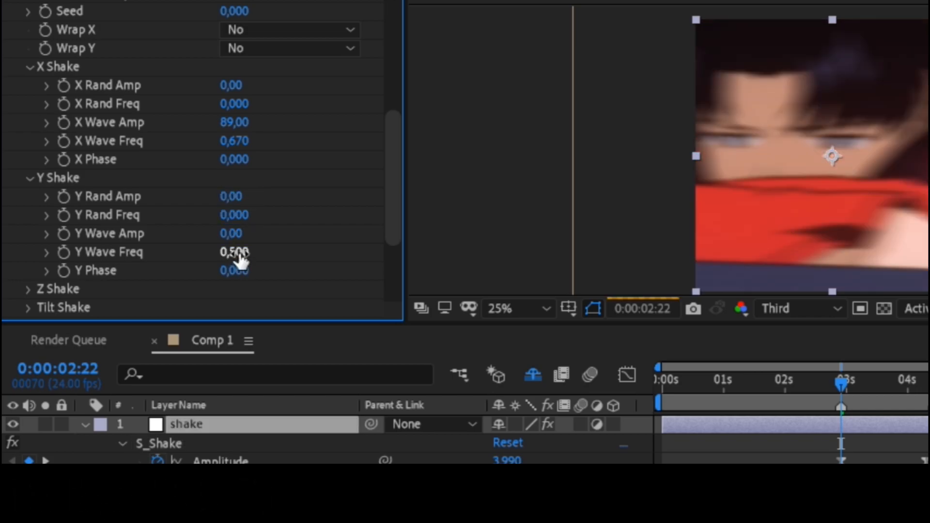
pyautogui.click(246, 253)
pyautogui.write('0')
pyautogui.press('Return')
# - Set Z Rand Freq and Z Wave Freq to 0 in the Z Shake settings
pyautogui.scroll(-3, 291, 237)
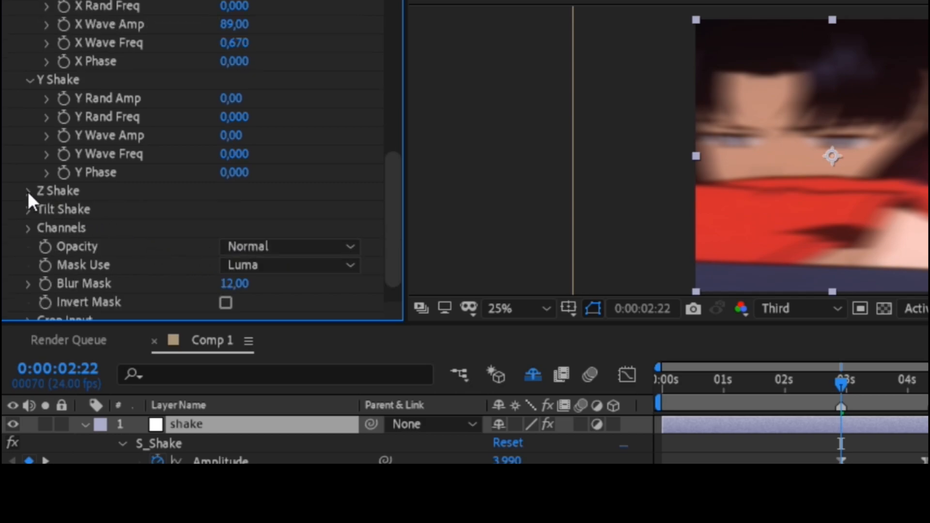
pyautogui.click(28, 190)
pyautogui.click(230, 229)
pyautogui.write('0')
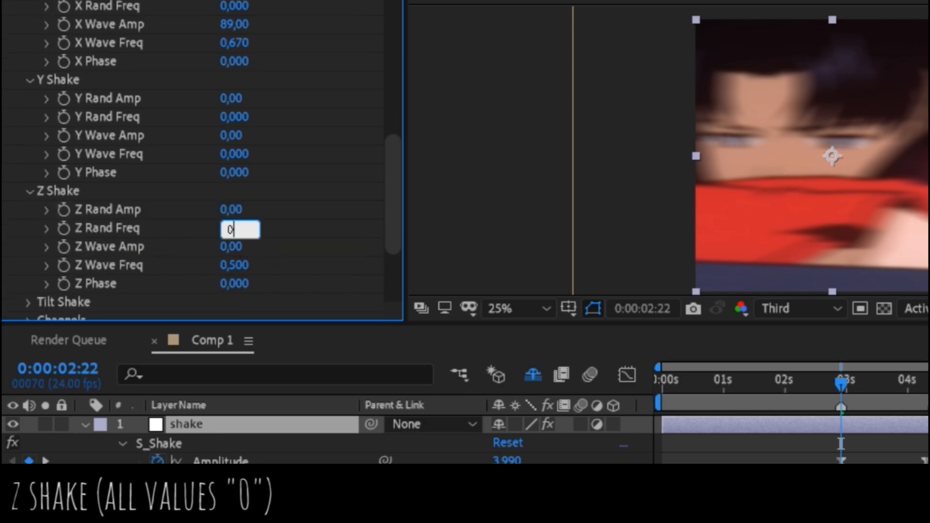
pyautogui.click(237, 265)
pyautogui.write('0')
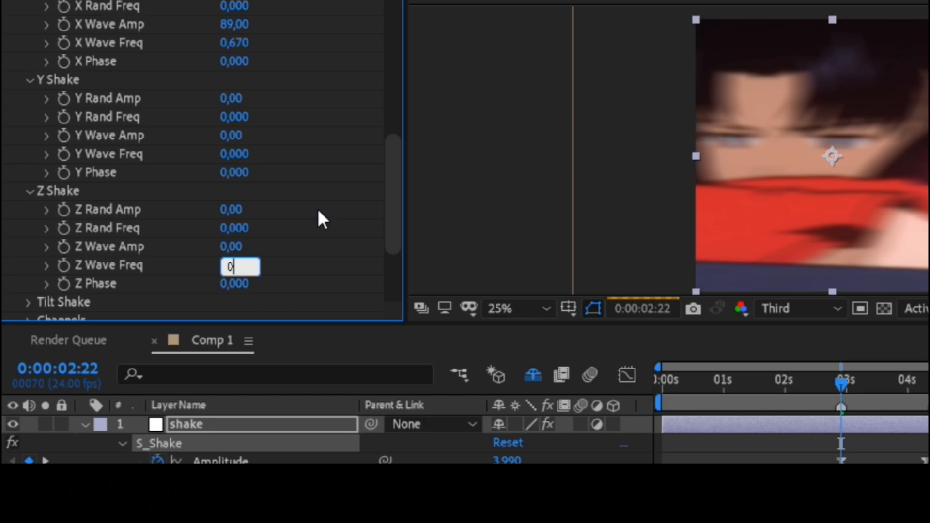
# - Set Tilt Rand Amp to 2,30 and Tilt Rand Freq to 0,110 in the Tilt Shake settings
pyautogui.scroll(-3, 319, 218)
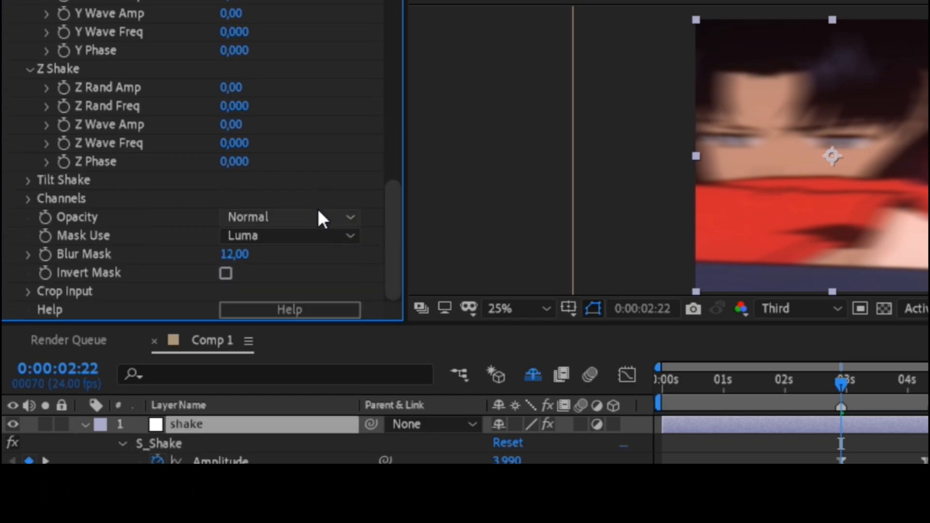
pyautogui.click(29, 181)
pyautogui.click(225, 196)
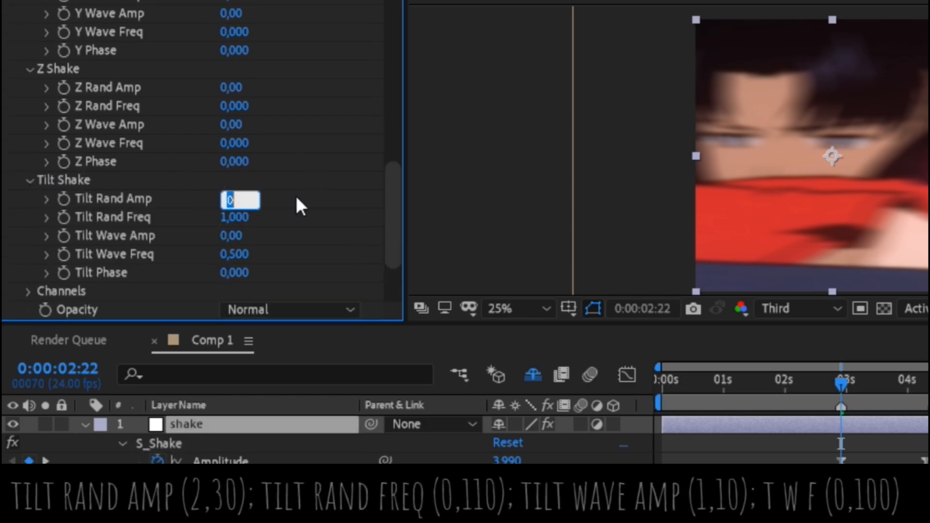
pyautogui.write('2,3')
pyautogui.press('Return')
pyautogui.click(236, 219)
pyautogui.write('0')
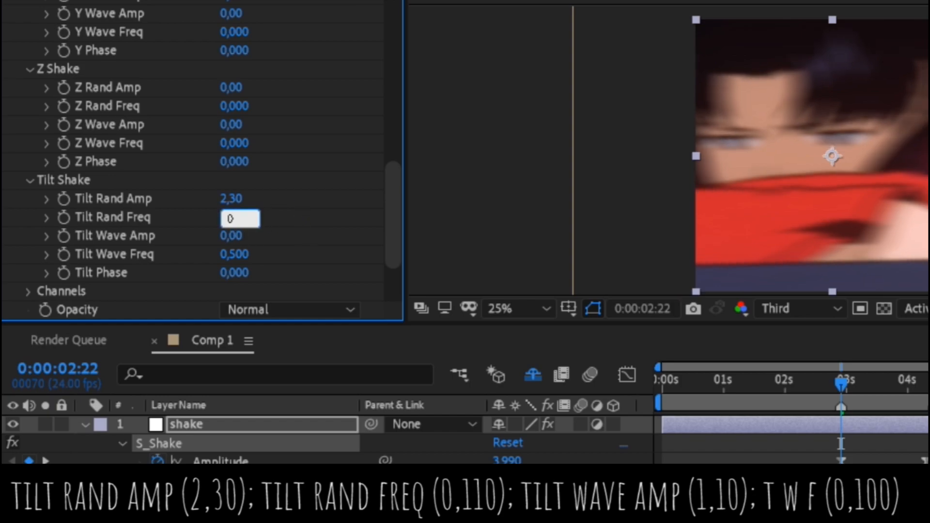
pyautogui.write(',110')
pyautogui.press('Return')
# - Set Tilt Wave Amp to 1,10 and Tilt Wave Freq to 0,100
pyautogui.click(232, 236)
pyautogui.write('1,1')
pyautogui.press('Return')
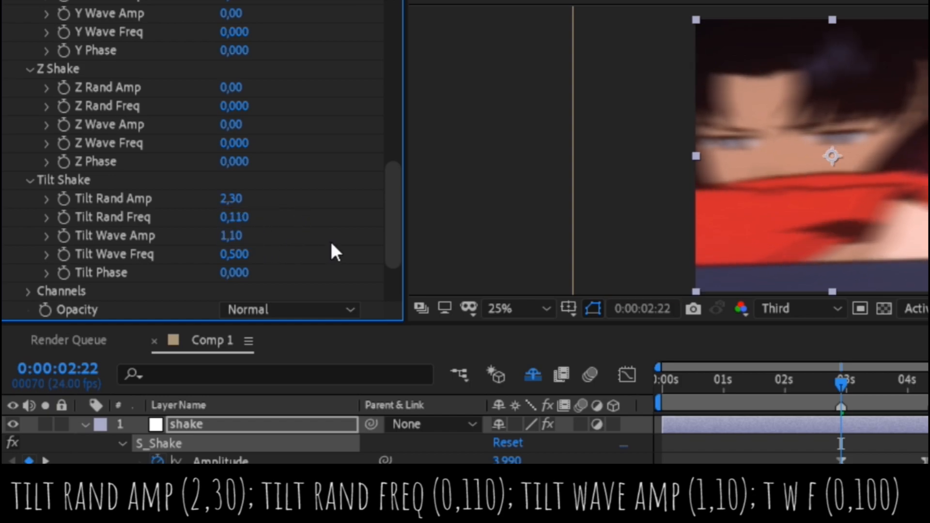
pyautogui.click(234, 254)
pyautogui.write('0,100')
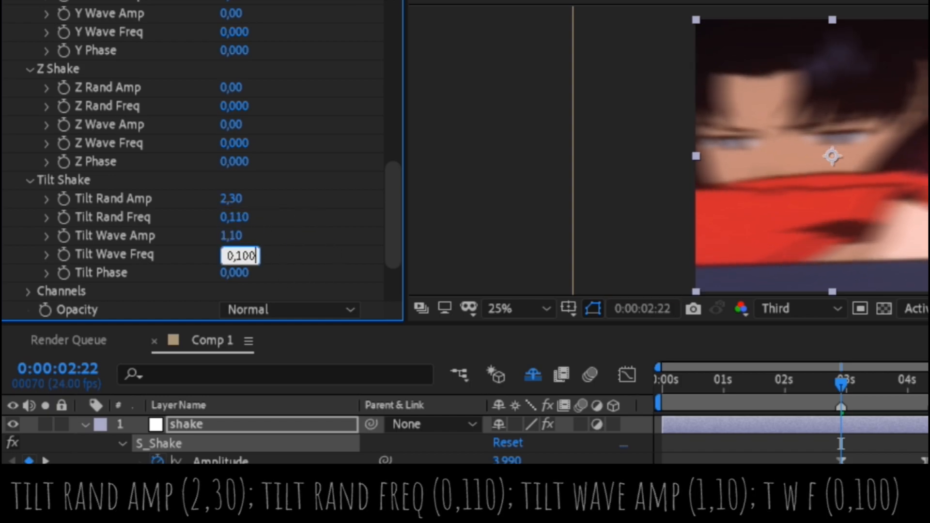
pyautogui.press('Return')
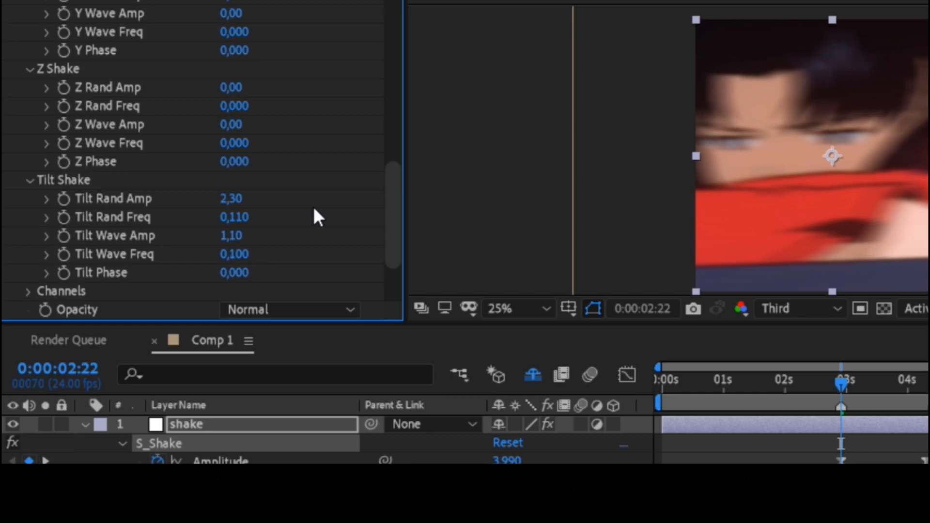
# - Set Red Amplitude to 1,050 and Green Amplitude to 0,960 in the Channels settings, and collapse the S_Shake effect
pyautogui.scroll(-2, 315, 213)
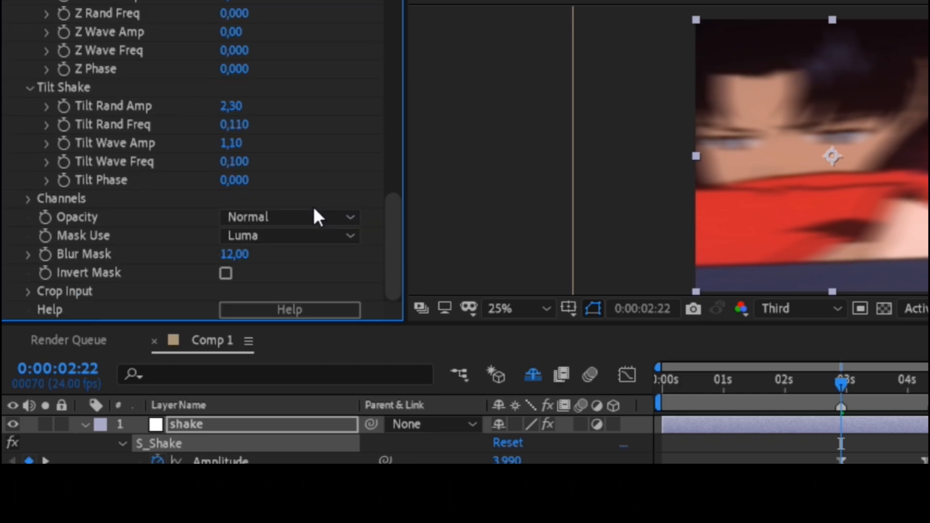
pyautogui.click(27, 199)
pyautogui.scroll(-1, 27, 224)
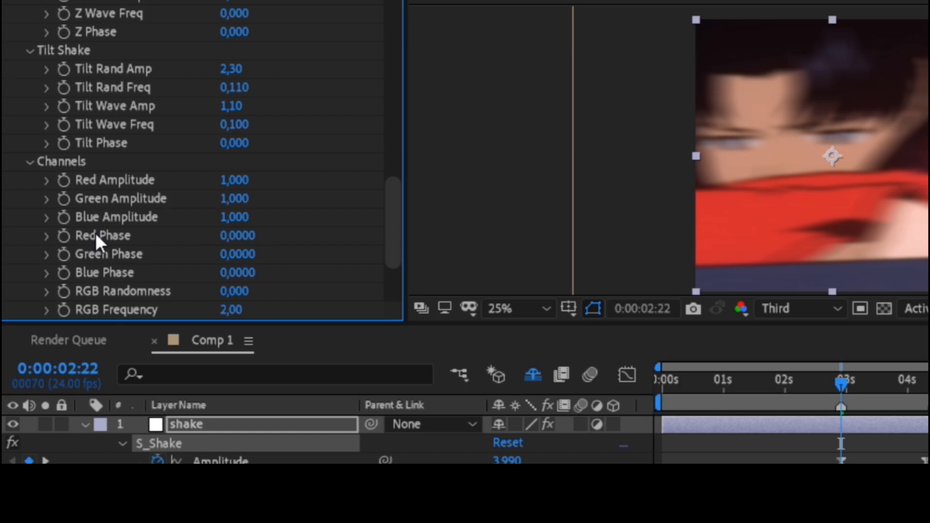
pyautogui.click(235, 180)
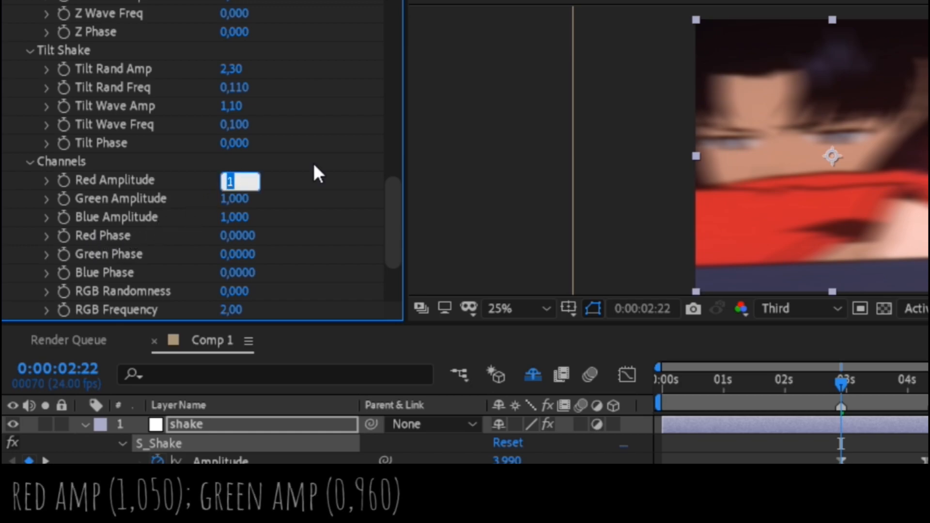
pyautogui.write('1,050')
pyautogui.press('Return')
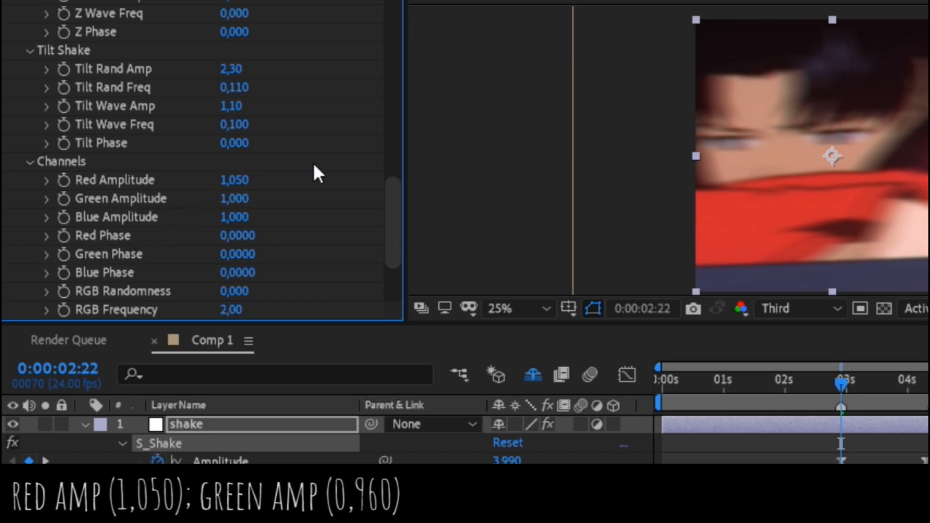
pyautogui.click(234, 198)
pyautogui.write('0,960')
pyautogui.press('Return')
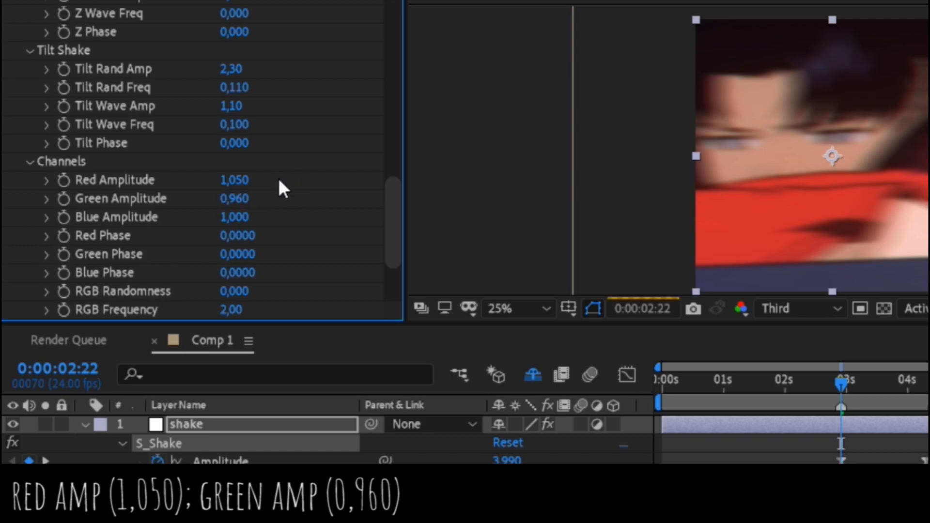
pyautogui.moveTo(394, 217); pyautogui.dragTo(394, 34)
pyautogui.click(9, 10)
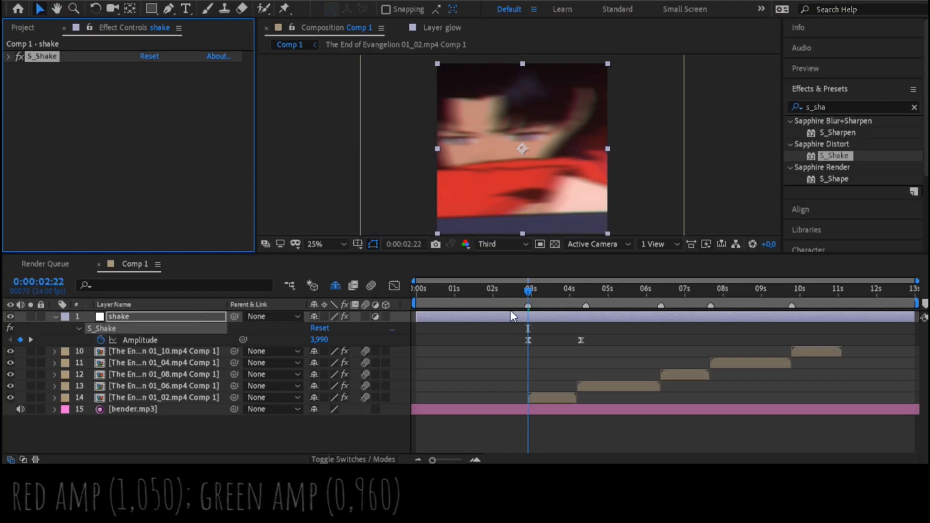
# - Split the shake adjustment layer at 0:00:02:22, where the 01_02 clip starts
pyautogui.moveTo(530, 291); pyautogui.dragTo(544, 291)
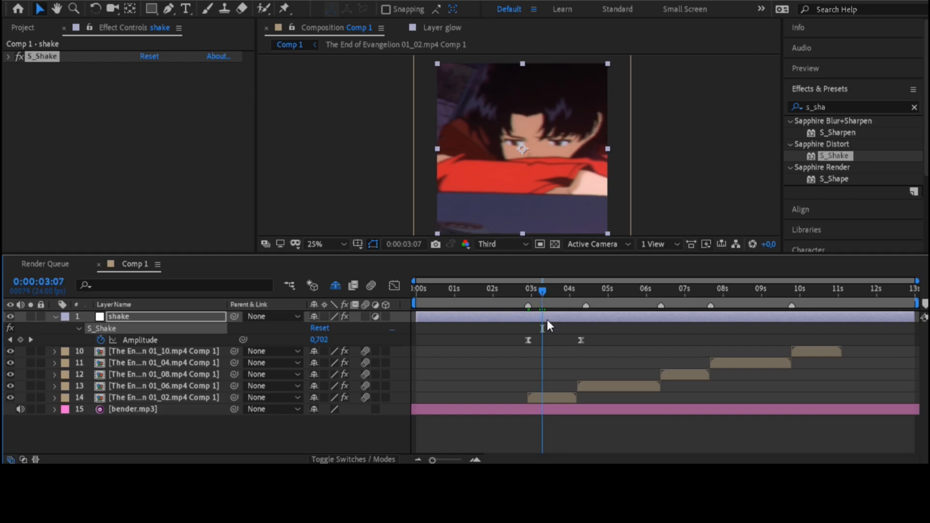
pyautogui.click(555, 398)
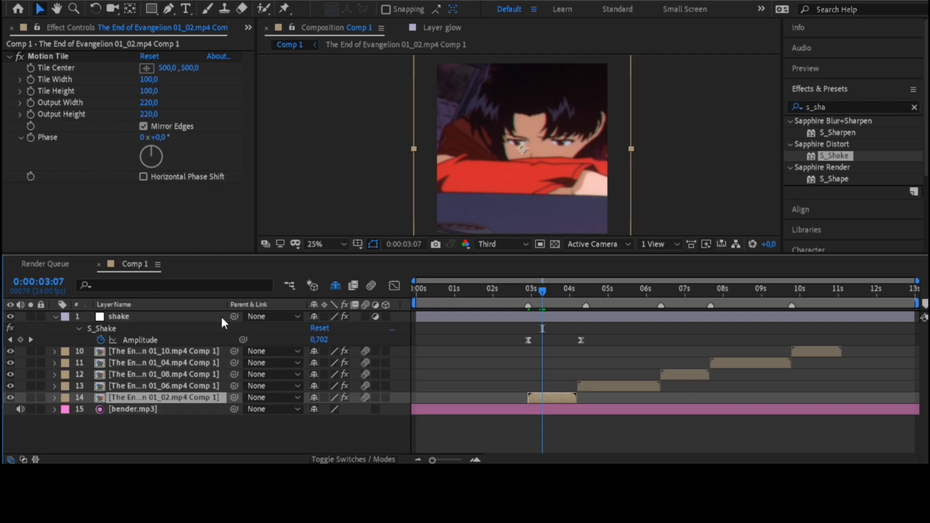
pyautogui.click(521, 420)
pyautogui.moveTo(537, 286); pyautogui.dragTo(526, 289)
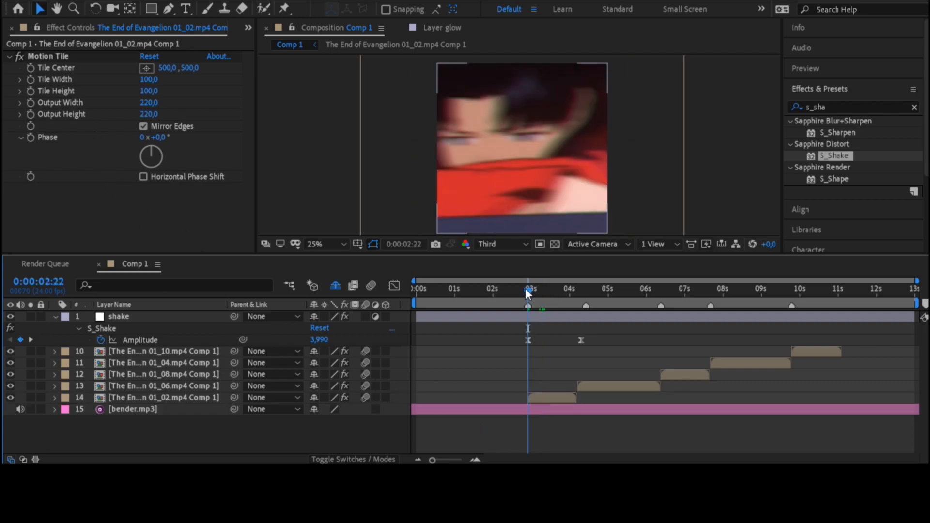
pyautogui.click(545, 319)
pyautogui.hotkey('ctrl', 'shift', 'd')
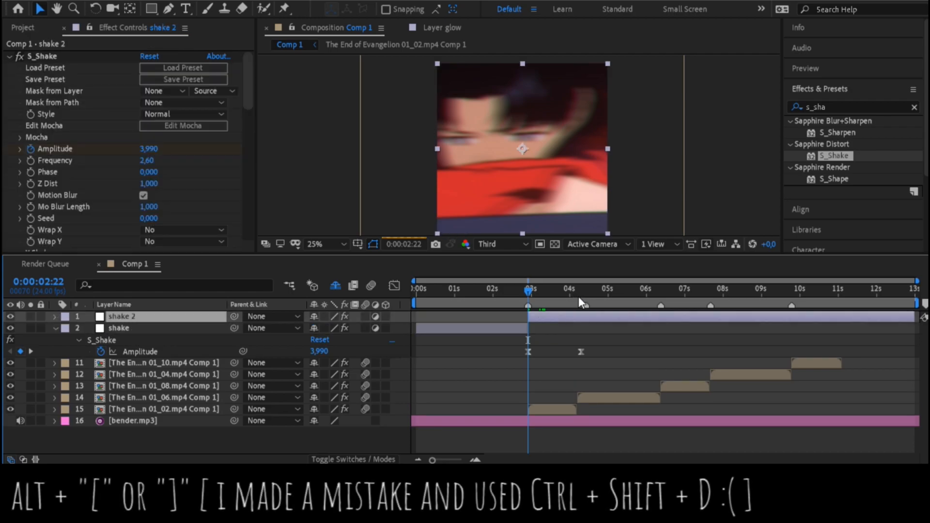
# - Split the second part of the shake layer at 0:00:04:04, where the 01_02 clip ends
pyautogui.click(582, 296)
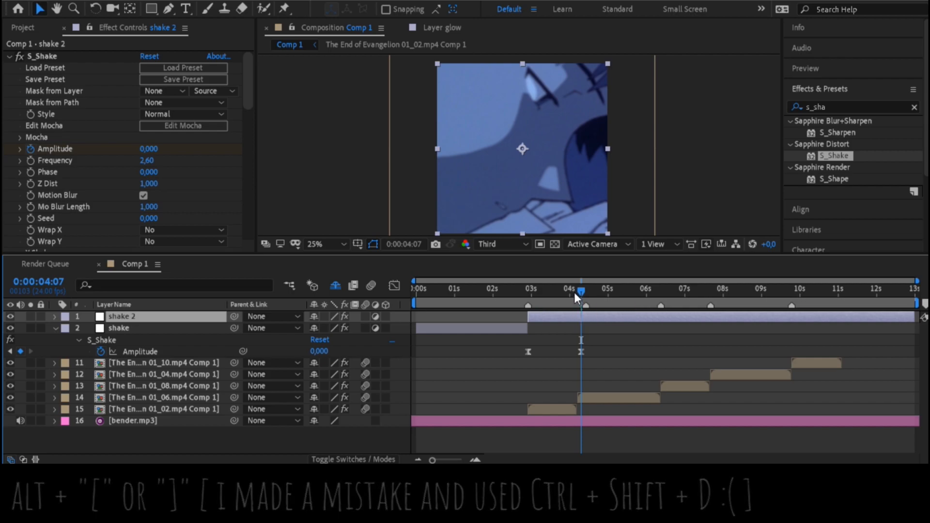
pyautogui.click(573, 292)
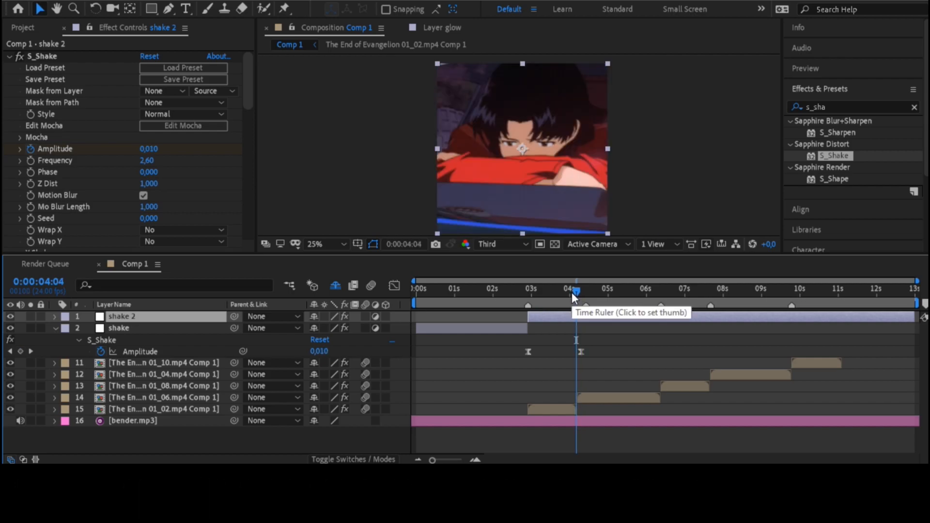
pyautogui.hotkey('ctrl', 'shift', 'd')
# - Delete the shake layer pieces before and after the 01_02 clip and place the remaining piece directly above that clip in the layer stack
pyautogui.click(498, 338)
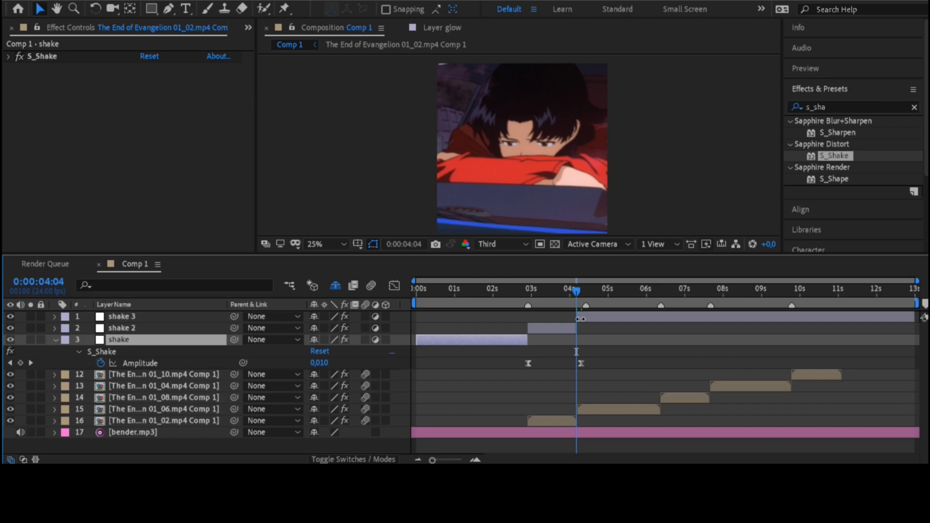
pyautogui.press('Delete')
pyautogui.click(590, 317)
pyautogui.press('Delete')
pyautogui.click(558, 318)
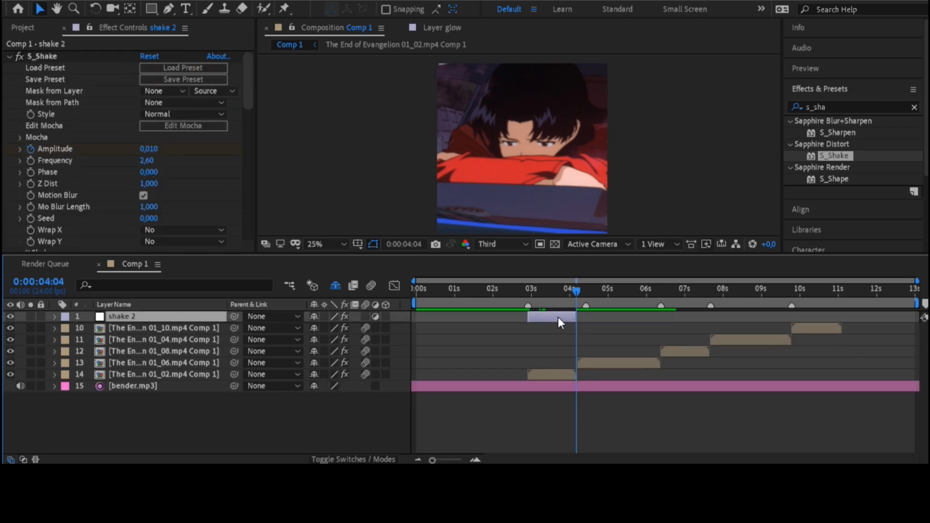
pyautogui.moveTo(180, 319); pyautogui.dragTo(189, 347)
# - Duplicate the shake layer above the 01_06 clip and fit the copy's start and end to that clip
pyautogui.hotkey('ctrl', 'd')
pyautogui.click(591, 350)
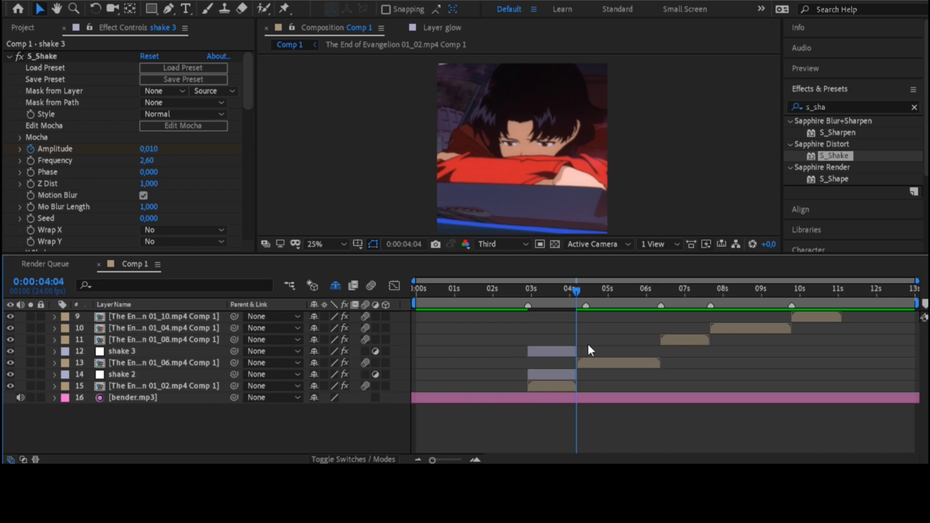
pyautogui.moveTo(567, 352); pyautogui.dragTo(617, 351)
pyautogui.moveTo(625, 352); pyautogui.dragTo(660, 351)
# - Duplicate the shake layer again above the 01_08 clip and match the copy's start and end to that clip
pyautogui.hotkey('ctrl', 'd')
pyautogui.moveTo(194, 351); pyautogui.dragTo(192, 336)
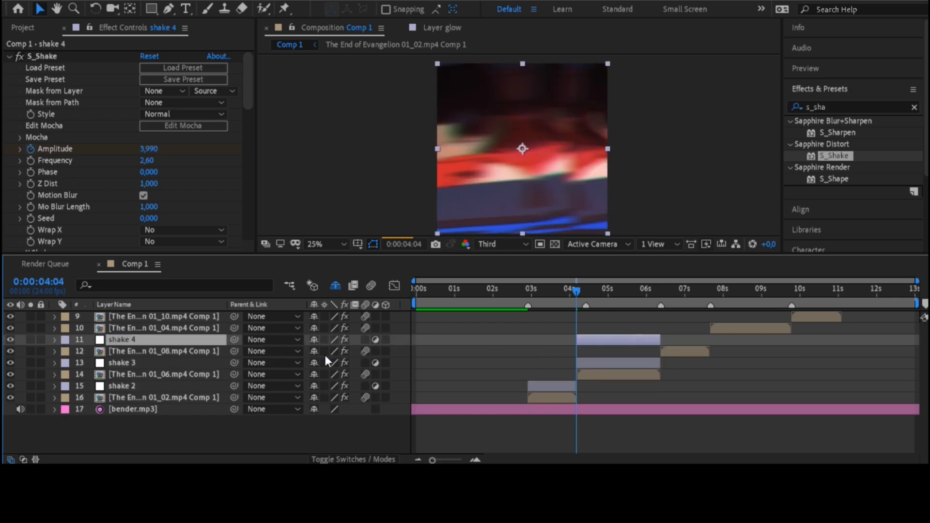
pyautogui.moveTo(608, 340); pyautogui.dragTo(692, 340)
pyautogui.moveTo(744, 339); pyautogui.dragTo(711, 338)
# - Duplicate the shake layer above the 01_04 clip, align its start with the clip and extend it to the clip's end
pyautogui.moveTo(917, 281); pyautogui.dragTo(611, 281)
pyautogui.moveTo(588, 281); pyautogui.dragTo(755, 294)
pyautogui.hotkey('ctrl', 'd')
pyautogui.moveTo(194, 340); pyautogui.dragTo(191, 323)
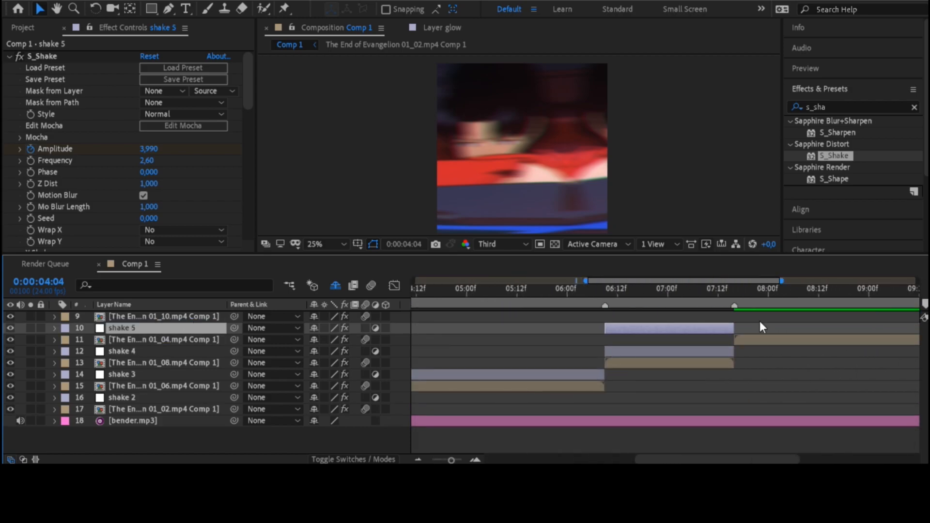
pyautogui.moveTo(762, 281); pyautogui.dragTo(821, 281)
pyautogui.moveTo(524, 328); pyautogui.dragTo(653, 328)
pyautogui.moveTo(717, 328); pyautogui.dragTo(800, 326)
# - Duplicate the shake layer above the 01_10 clip, move it to the clip's start and trim it to the clip's end
pyautogui.hotkey('ctrl', 'd')
pyautogui.moveTo(204, 328); pyautogui.dragTo(203, 312)
pyautogui.moveTo(741, 281); pyautogui.dragTo(800, 281)
pyautogui.moveTo(536, 317); pyautogui.dragTo(751, 326)
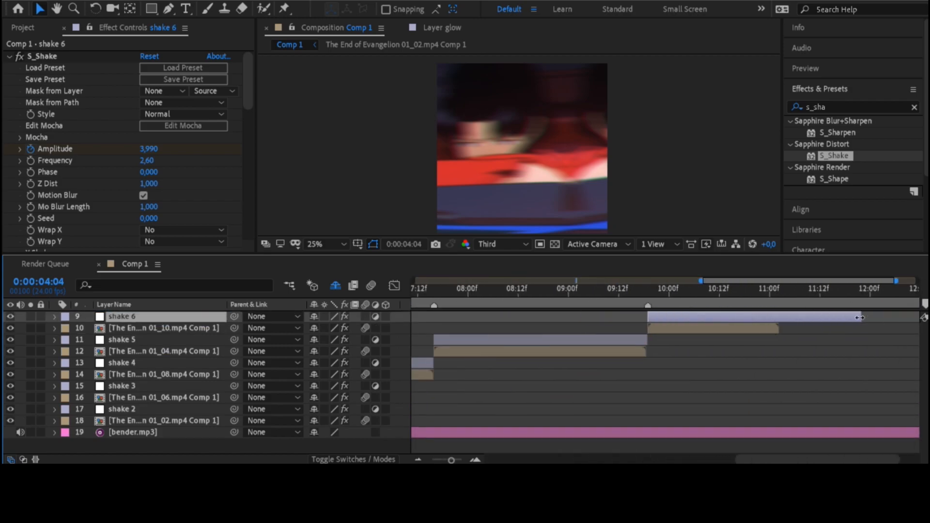
pyautogui.moveTo(859, 318); pyautogui.dragTo(779, 318)
# - Reveal the keyframes of the shake 3 to shake 6 layers and move shake 3's last Amplitude keyframe to about the end of its layer
pyautogui.moveTo(702, 281); pyautogui.dragTo(511, 298)
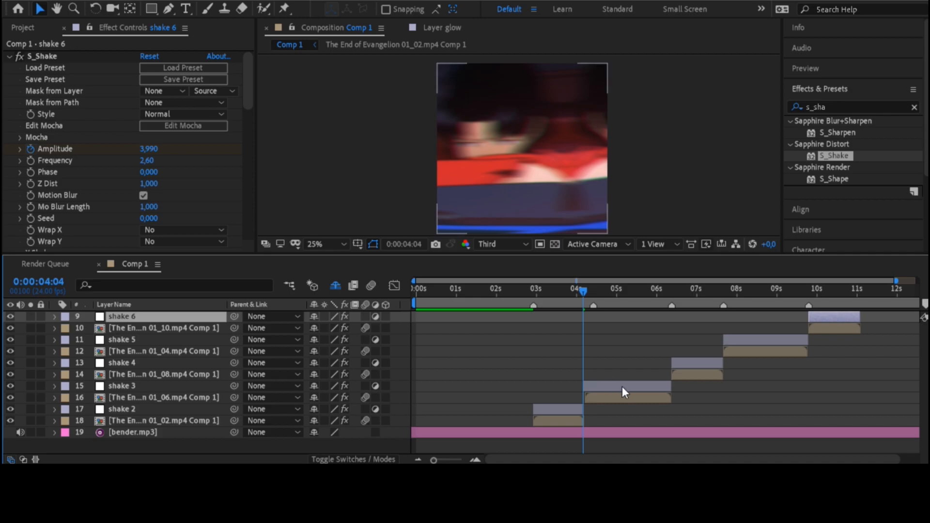
pyautogui.click(622, 386)
pyautogui.keyDown('shift'); pyautogui.click(700, 359); pyautogui.keyUp('shift')
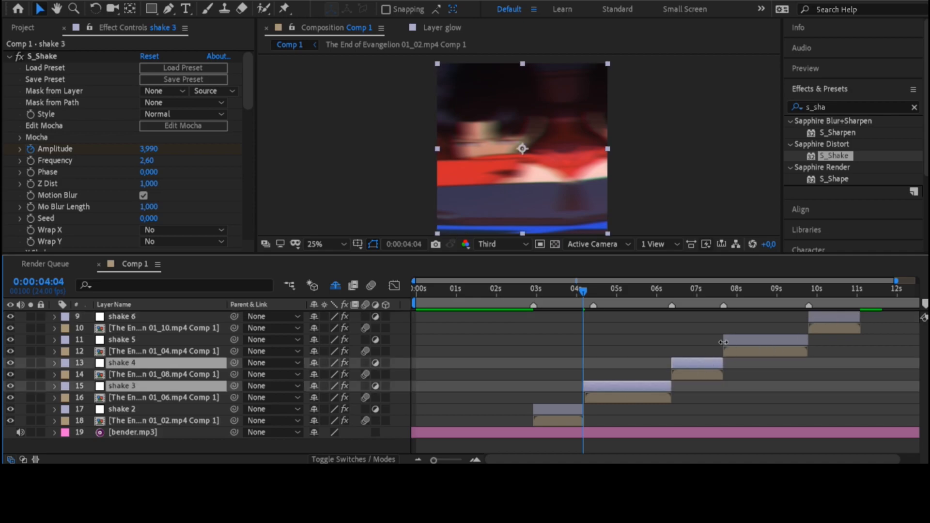
pyautogui.keyDown('shift'); pyautogui.click(827, 314); pyautogui.keyUp('shift')
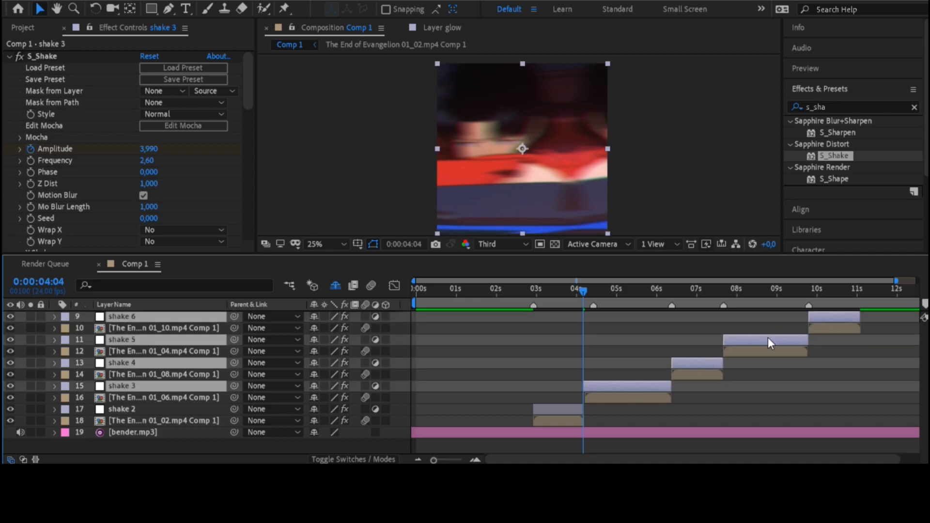
pyautogui.press('u')
pyautogui.scroll(-3, 766, 335)
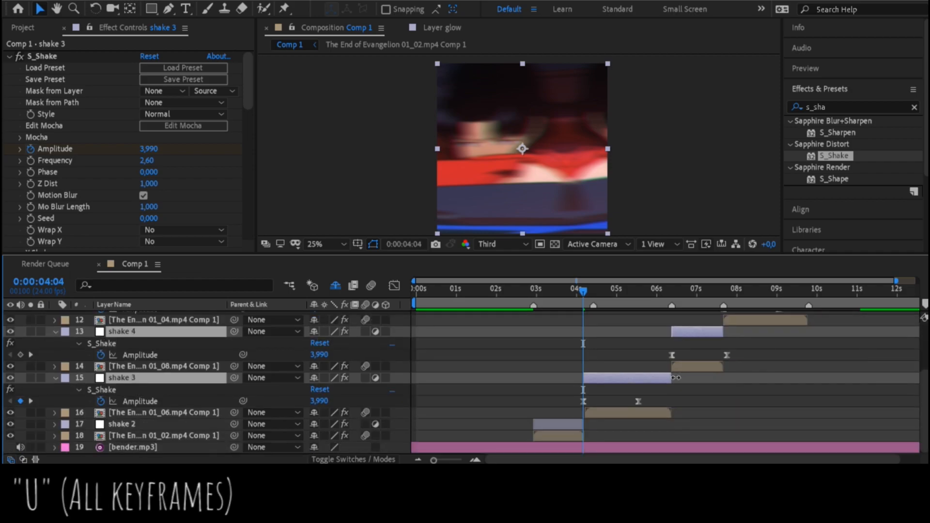
pyautogui.moveTo(639, 401); pyautogui.dragTo(675, 402)
pyautogui.scroll(1, 753, 360)
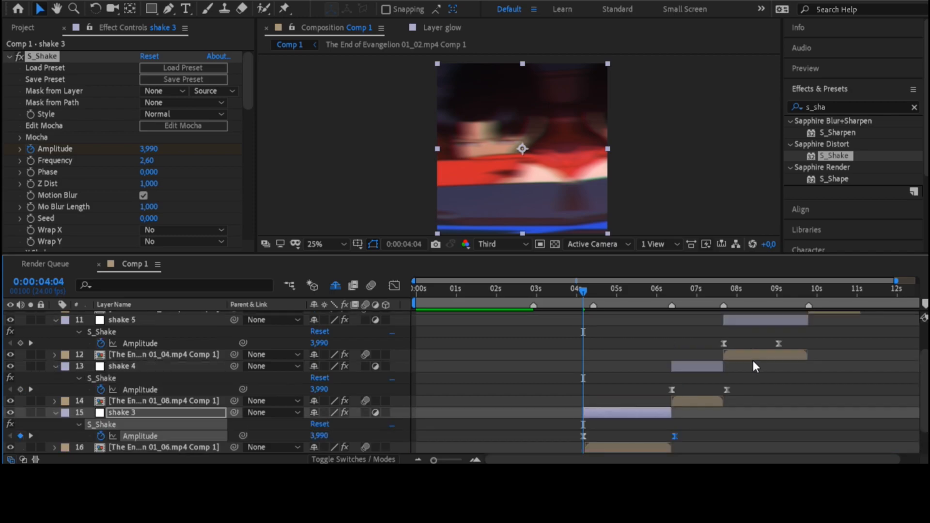
# - Move shake 5's last Amplitude keyframe to about the end of its layer
pyautogui.moveTo(778, 344); pyautogui.dragTo(813, 346)
pyautogui.scroll(1, 810, 346)
# - Check the Amplitude easing curves of the shake 3, shake 4 and shake 5 layers in the graph editor
pyautogui.click(626, 394)
pyautogui.click(584, 445)
pyautogui.hotkey('shift', 'F3')
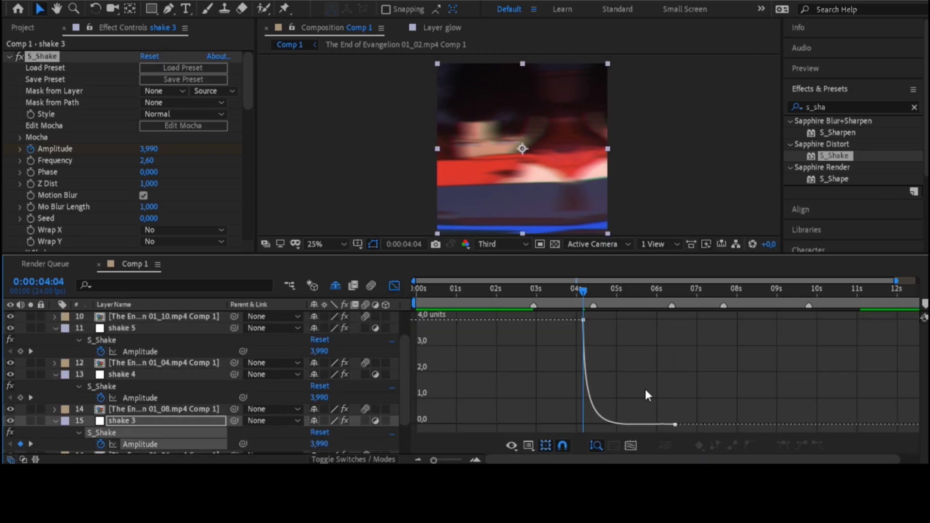
pyautogui.moveTo(584, 418)
pyautogui.mouseDown()
pyautogui.moveTo(578, 398)
pyautogui.moveTo(584, 411)
pyautogui.mouseUp()
pyautogui.moveTo(600, 423); pyautogui.dragTo(596, 425)
pyautogui.click(394, 286)
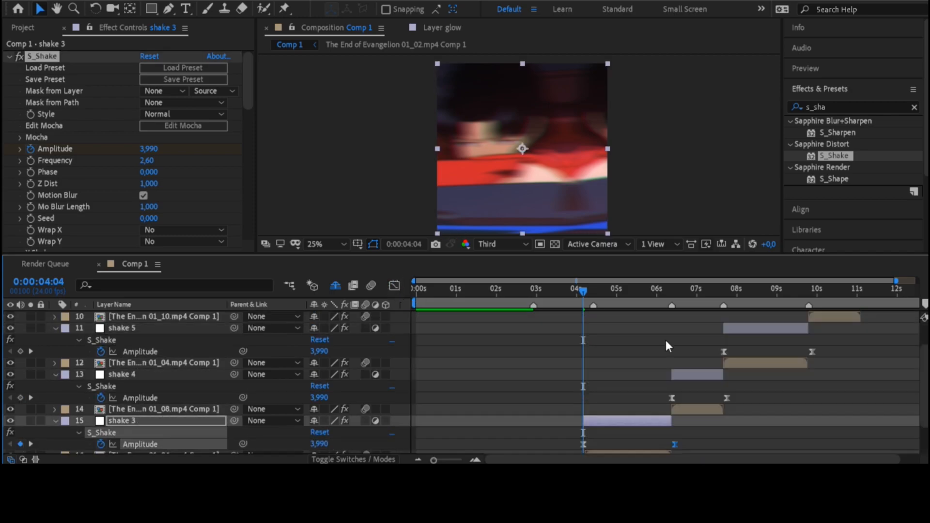
pyautogui.click(673, 397)
pyautogui.click(395, 286)
pyautogui.click(394, 286)
pyautogui.click(724, 352)
pyautogui.click(395, 286)
pyautogui.click(708, 398)
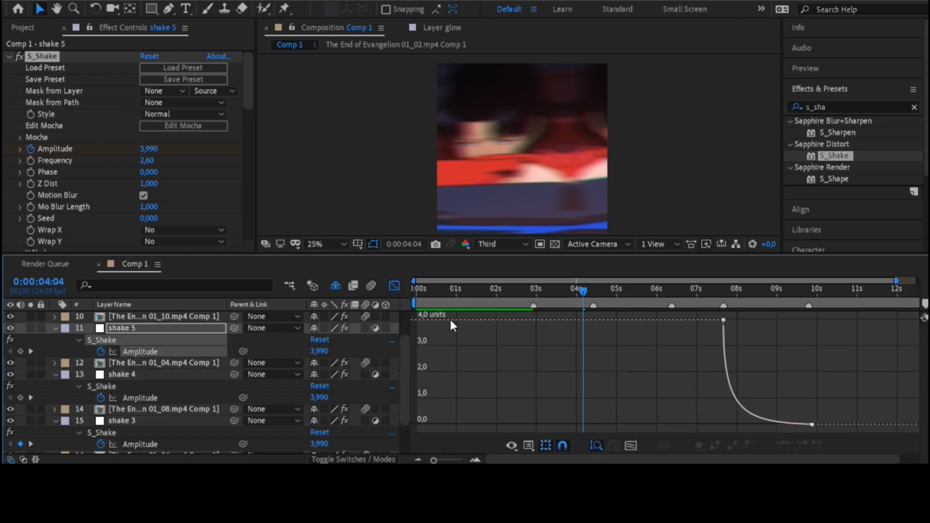
# - Return to the layer bar view and collapse the revealed keyframes of the shake layers
pyautogui.click(395, 286)
pyautogui.click(448, 342)
pyautogui.press('u')
pyautogui.press('u')
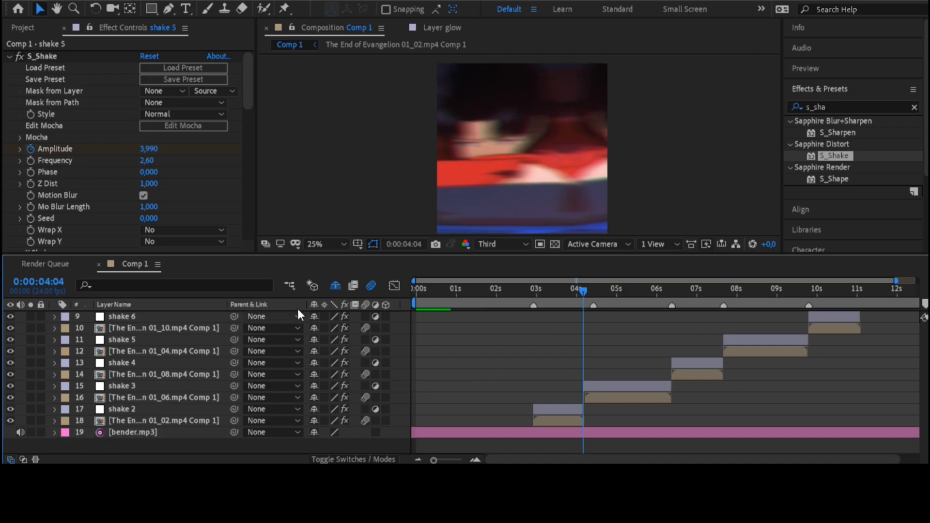
# - Show the shy layers and turn on the visibility of the looks, tint, blur and all glow layers
pyautogui.click(334, 290)
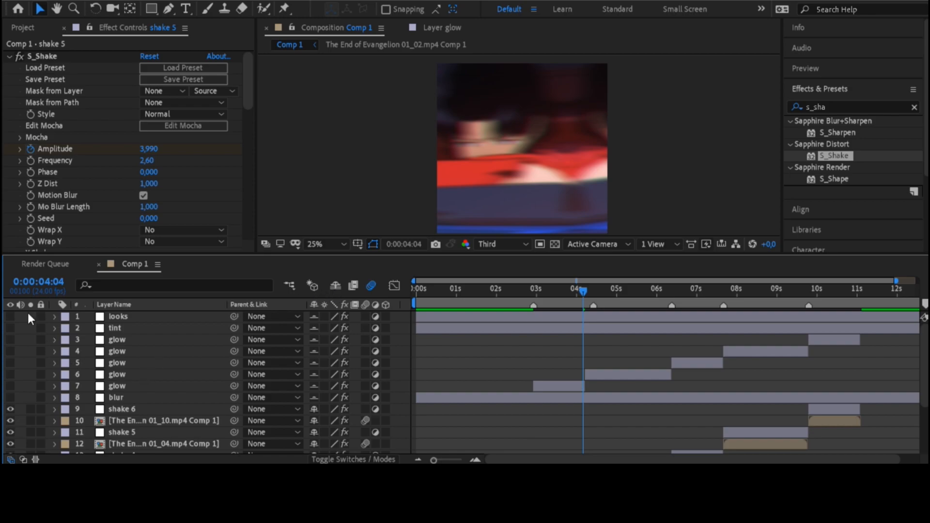
pyautogui.moveTo(10, 316); pyautogui.dragTo(13, 369)
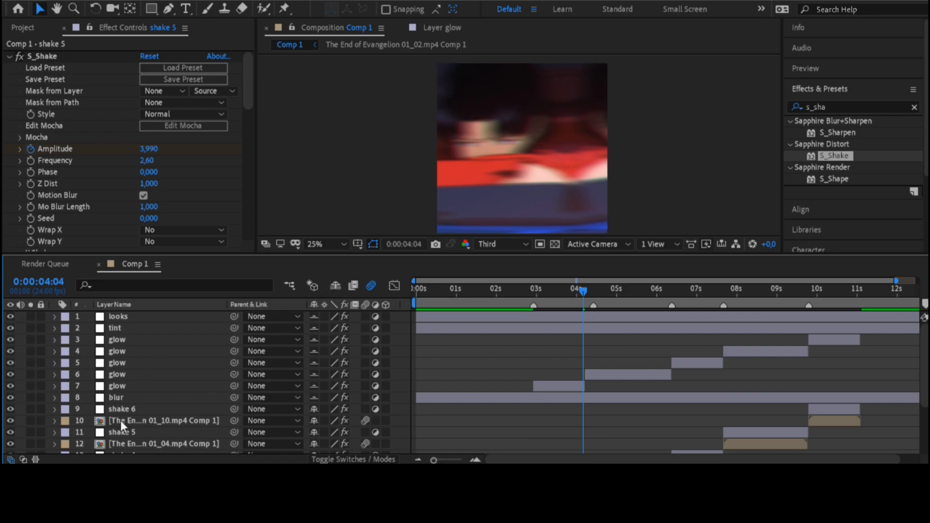